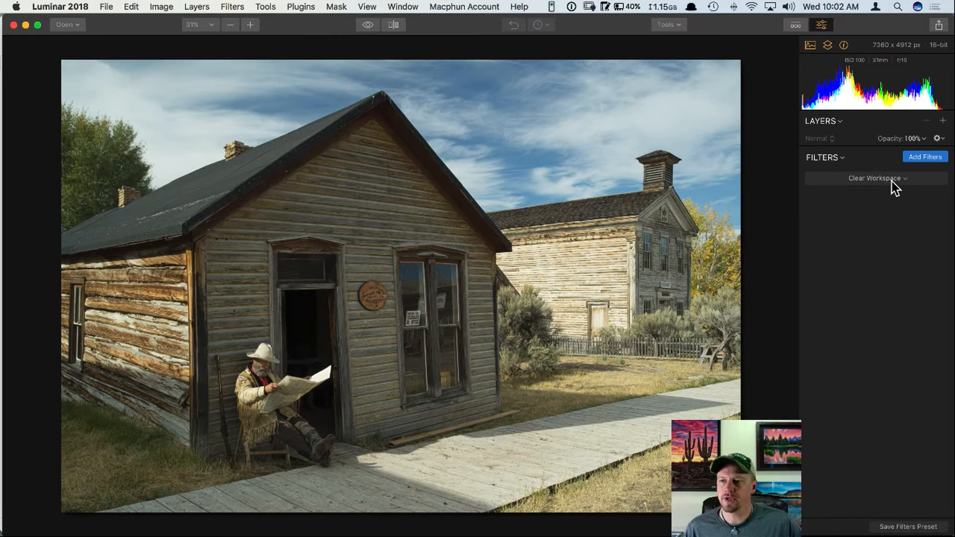
Step: Look over the filters catalog, close it, and load the saved "New Filters Demo" workspace
click(918, 157)
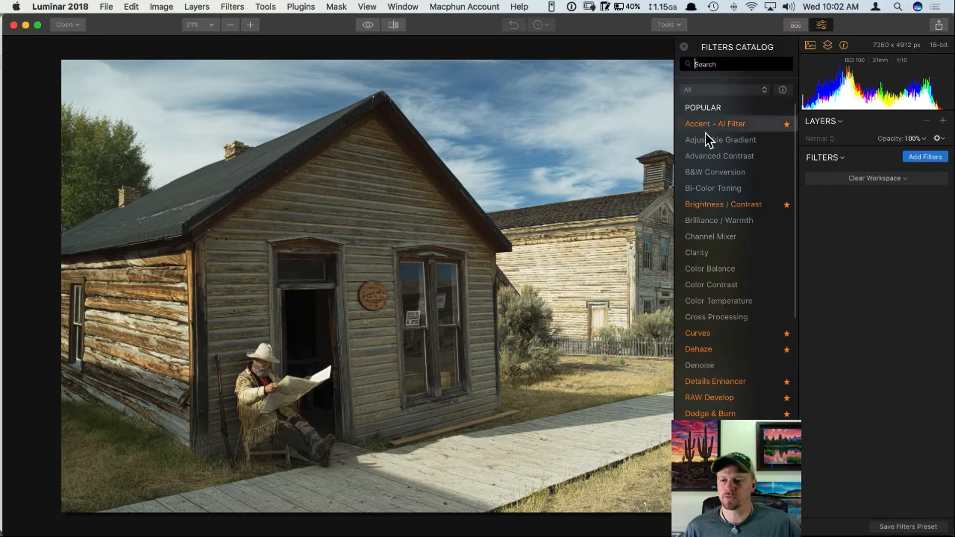
click(684, 47)
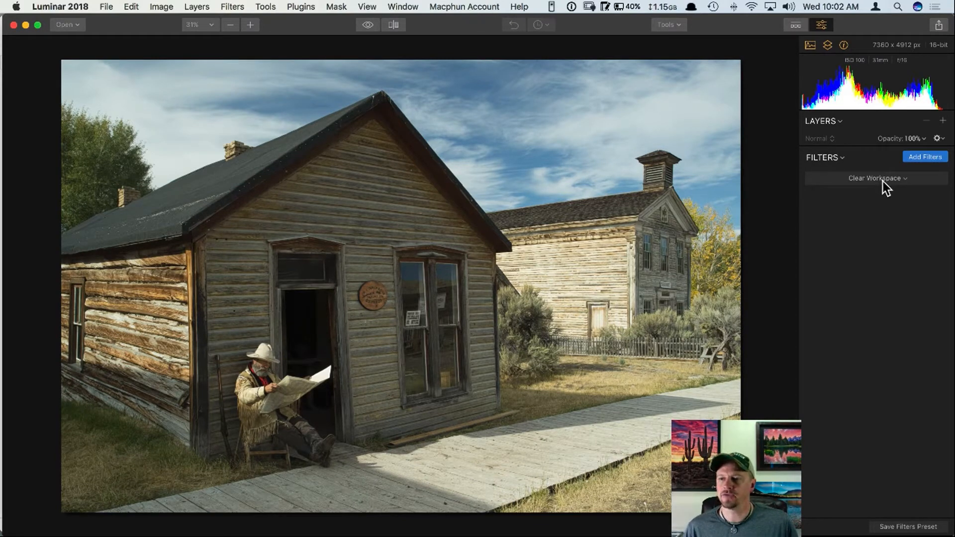
click(881, 179)
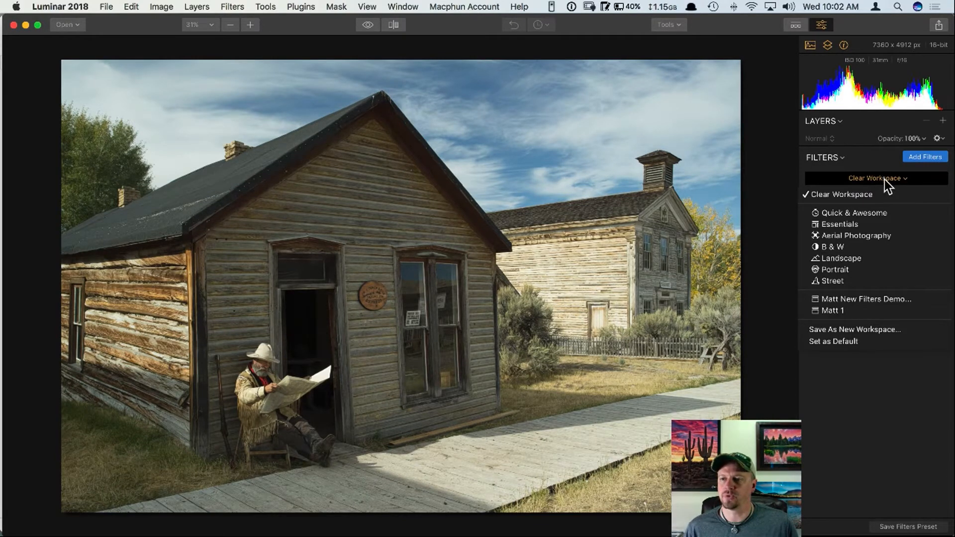
click(869, 299)
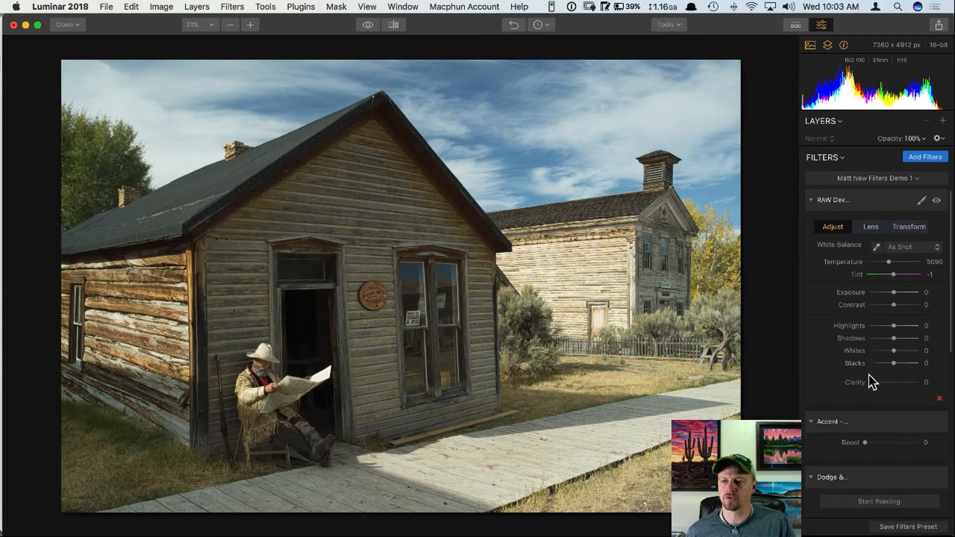
Step: Move the editor window aside to view the filter list in the window behind it, and move it back
drag(753, 22, 573, 6)
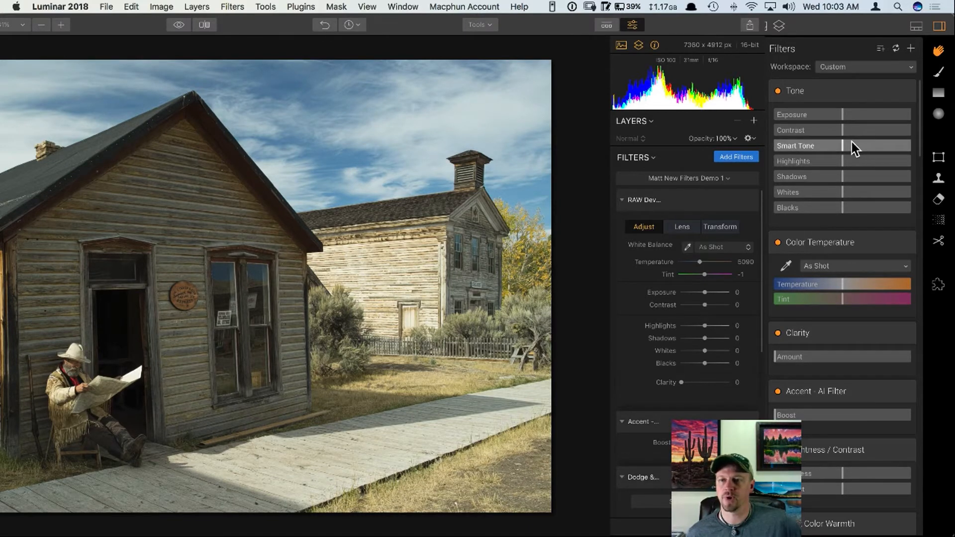
drag(686, 27, 860, 22)
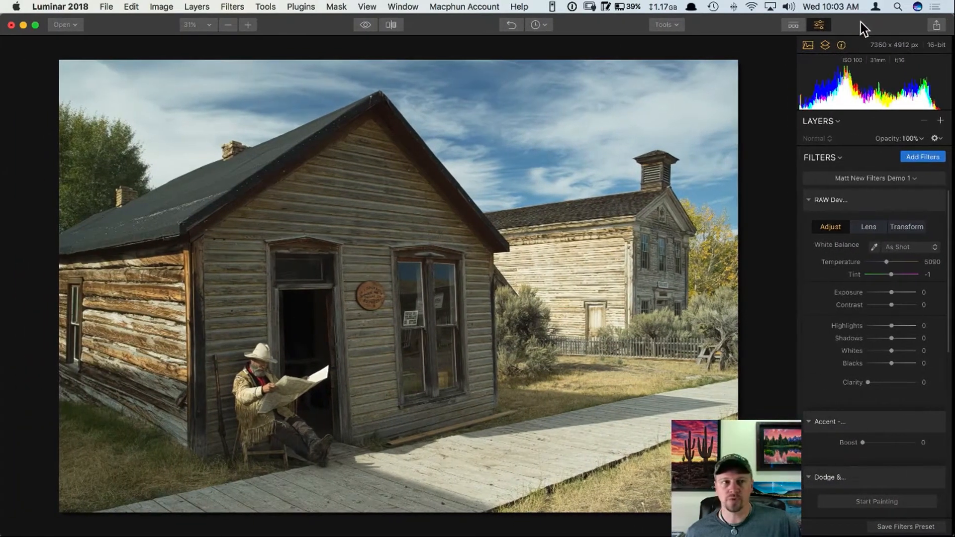
Step: In the RAW Develop filter, set the white balance to Daylight, Shadows to 35 and Clarity to 13
click(904, 247)
click(909, 261)
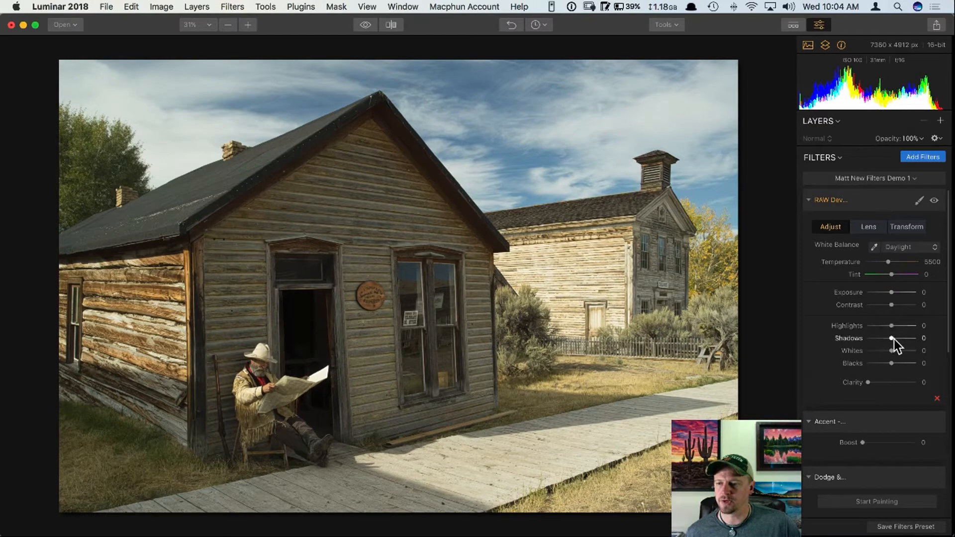
drag(899, 339, 903, 342)
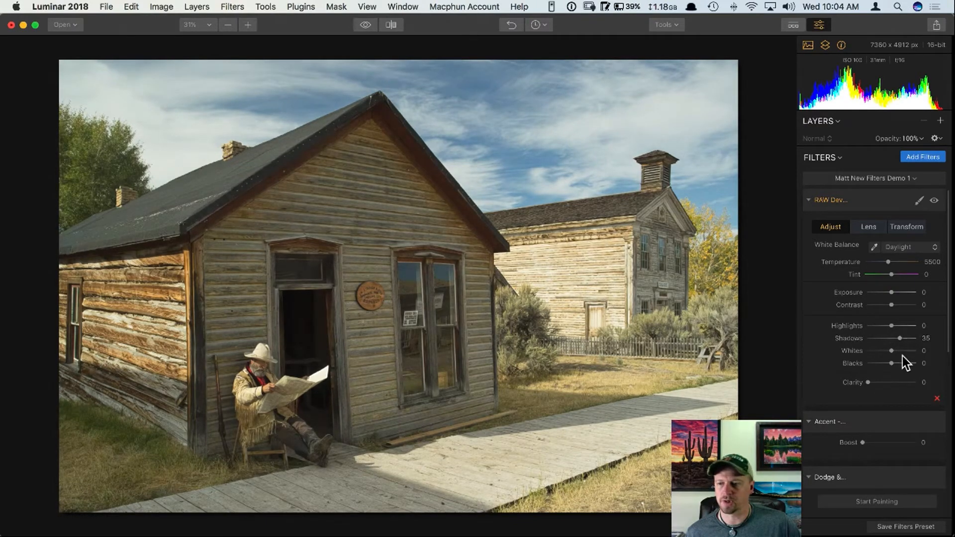
drag(869, 384, 875, 381)
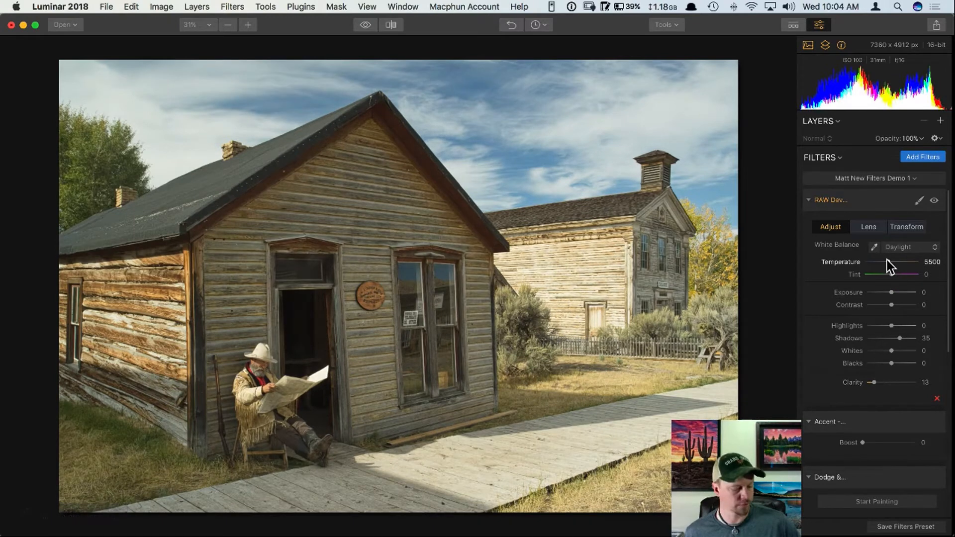
Step: Review the lens corrections and try a perspective transform with Vertical 6, Y Offset 21 and Scale 48
click(868, 228)
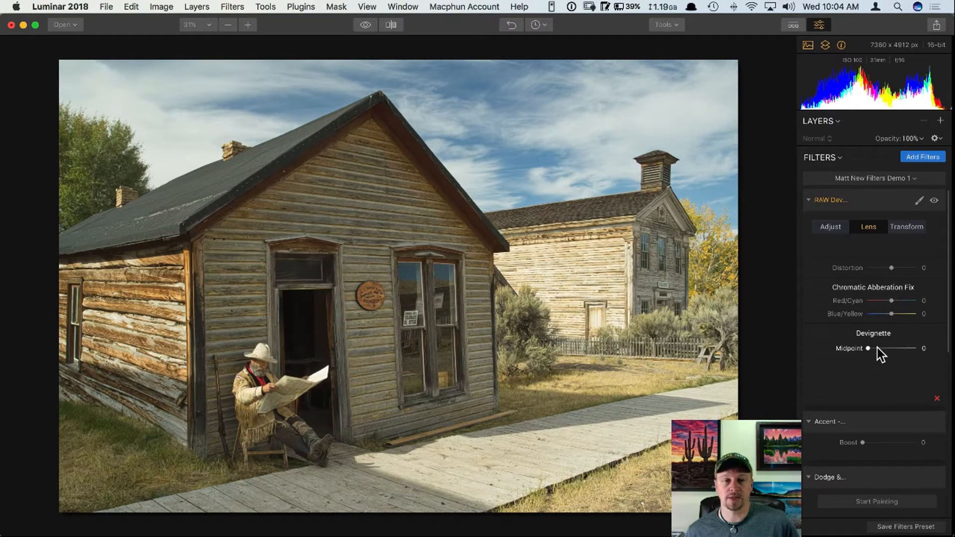
click(905, 228)
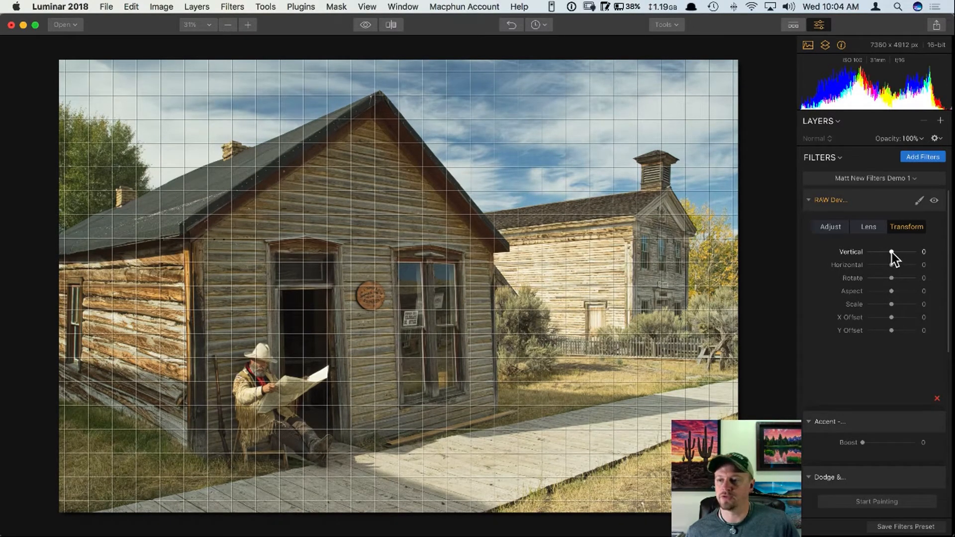
drag(892, 251, 893, 249)
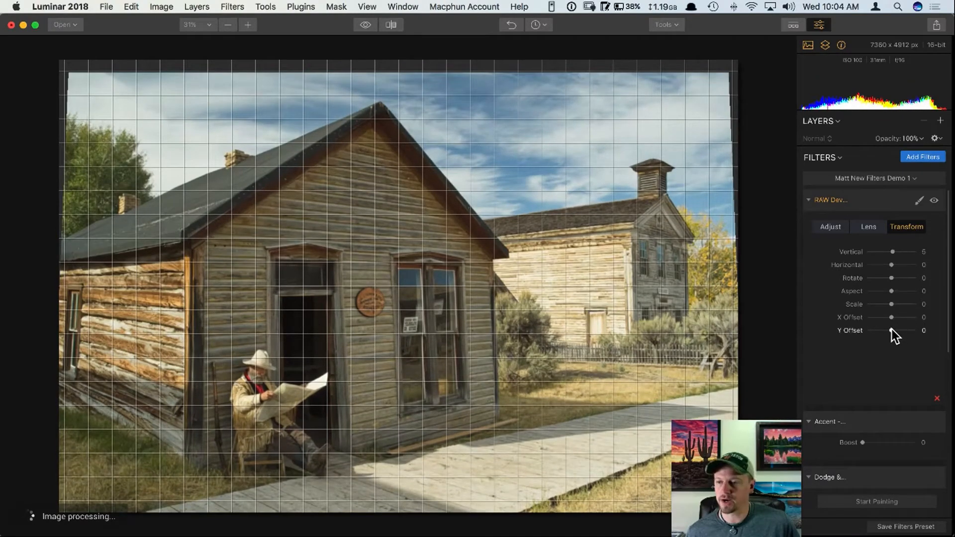
drag(891, 329, 903, 304)
click(893, 304)
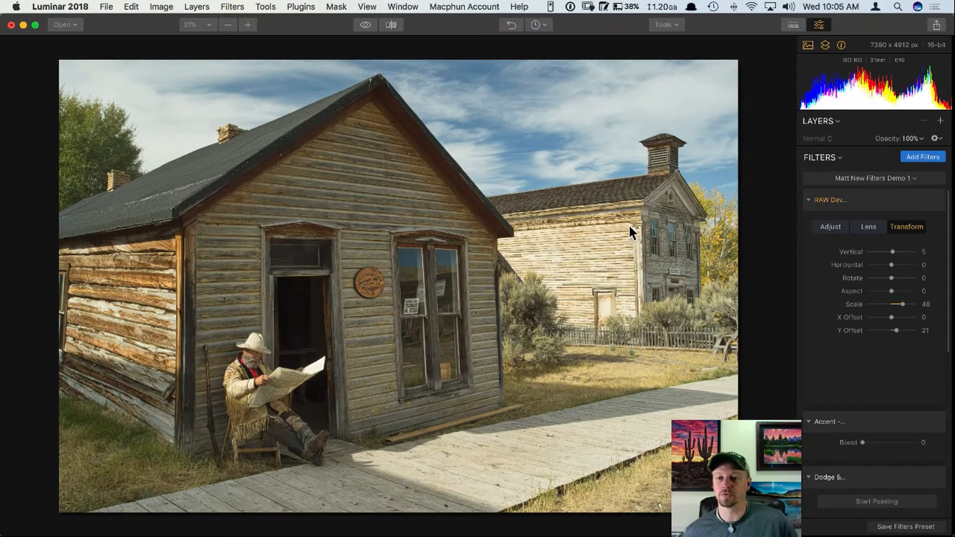
Step: Reset the transform's Scale, Y Offset and Vertical values to 0 and return to the RAW Develop adjustments
mouse_move(903, 304)
mouse_down()
mouse_move(930, 303)
mouse_move(904, 305)
mouse_up()
double_click(903, 304)
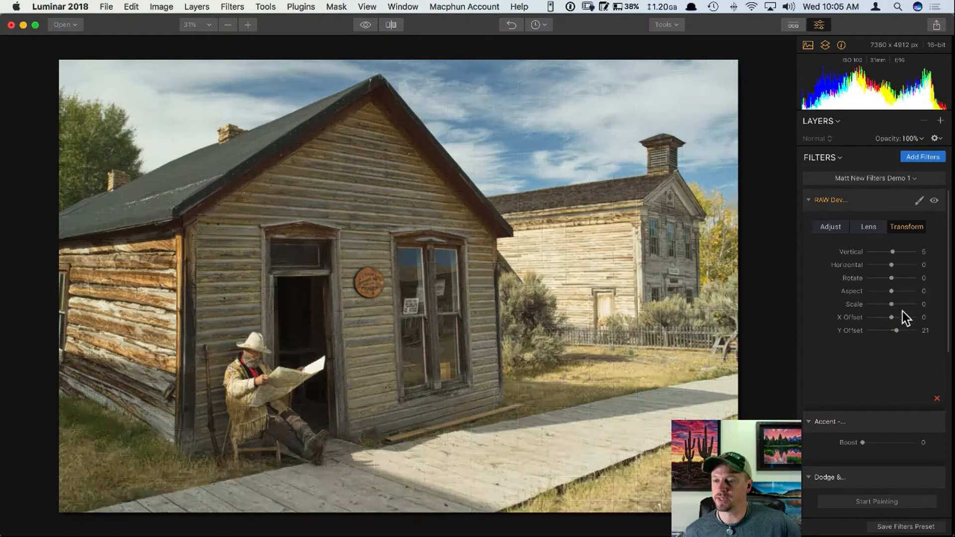
double_click(897, 330)
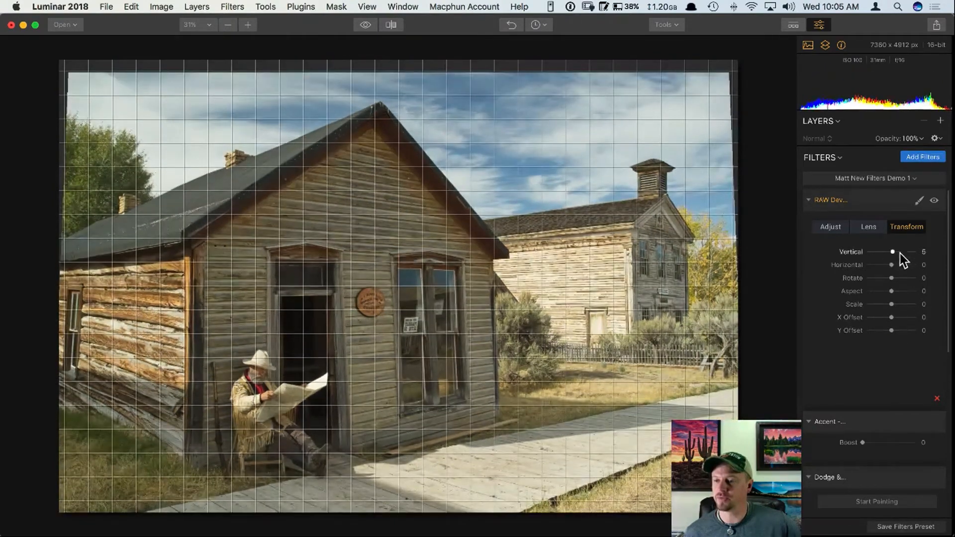
drag(891, 253, 892, 253)
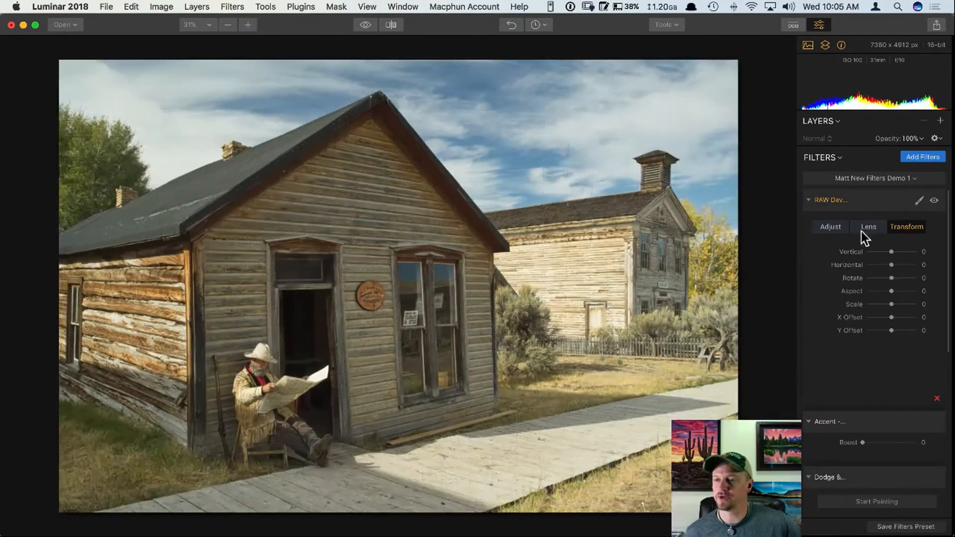
click(829, 227)
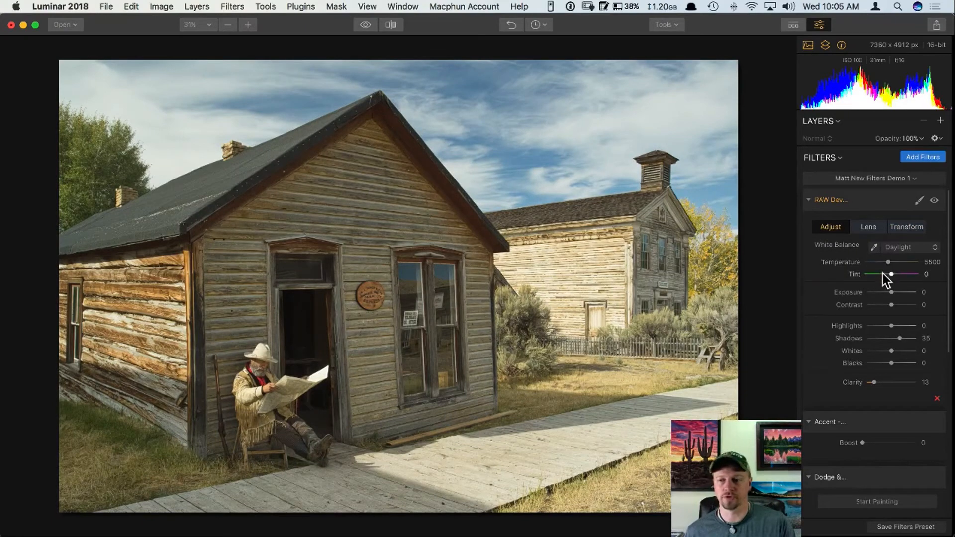
Step: Set the Accent - AI Filter's Boost to 20
scroll(878, 301, down, 1)
scroll(878, 301, down, 3)
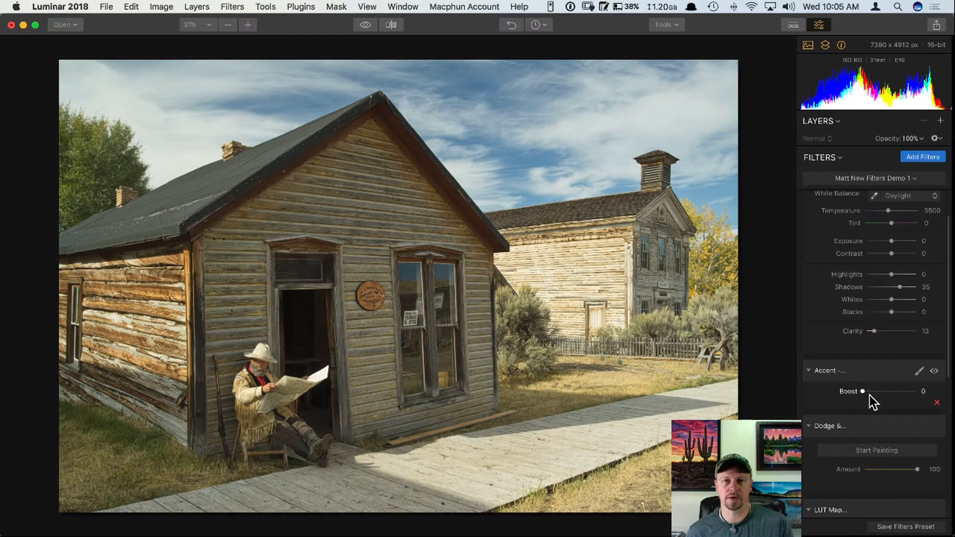
drag(863, 392, 872, 392)
drag(873, 392, 873, 392)
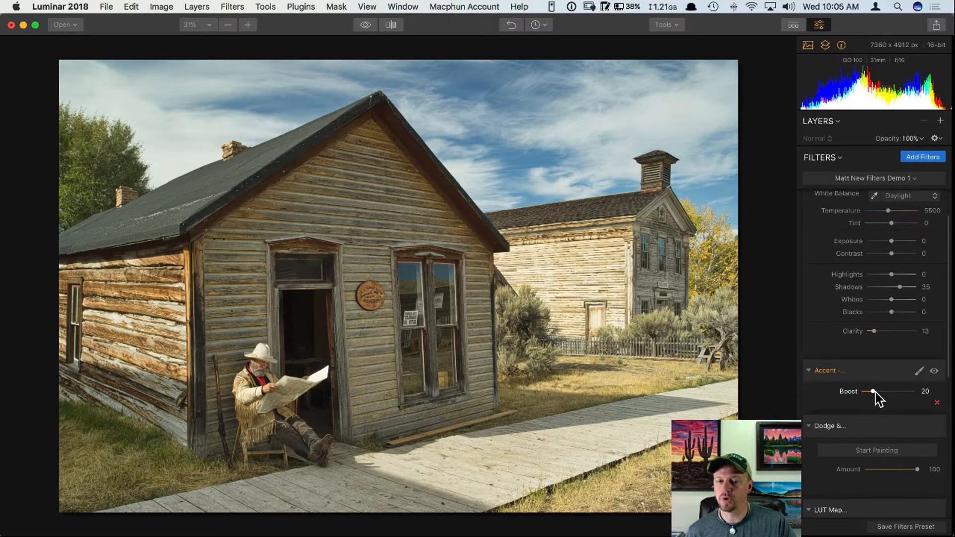
mouse_move(874, 392)
mouse_down()
mouse_move(914, 393)
mouse_move(874, 392)
mouse_up()
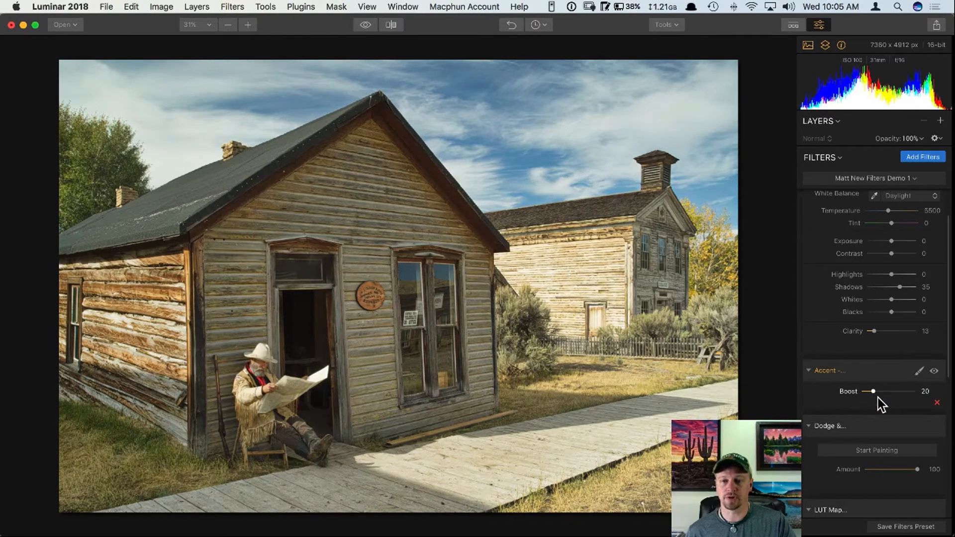
Step: Start Dodge & Burn painting, setting the Lighten brush to size 52 and 8% strength and the Darken brush to 8% strength
scroll(879, 381, down, 2)
scroll(881, 379, down, 1)
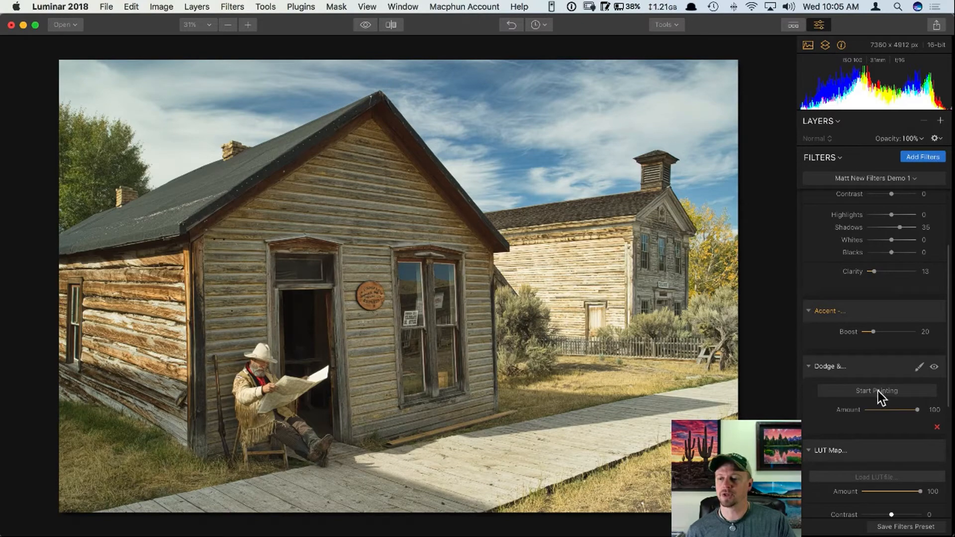
click(880, 392)
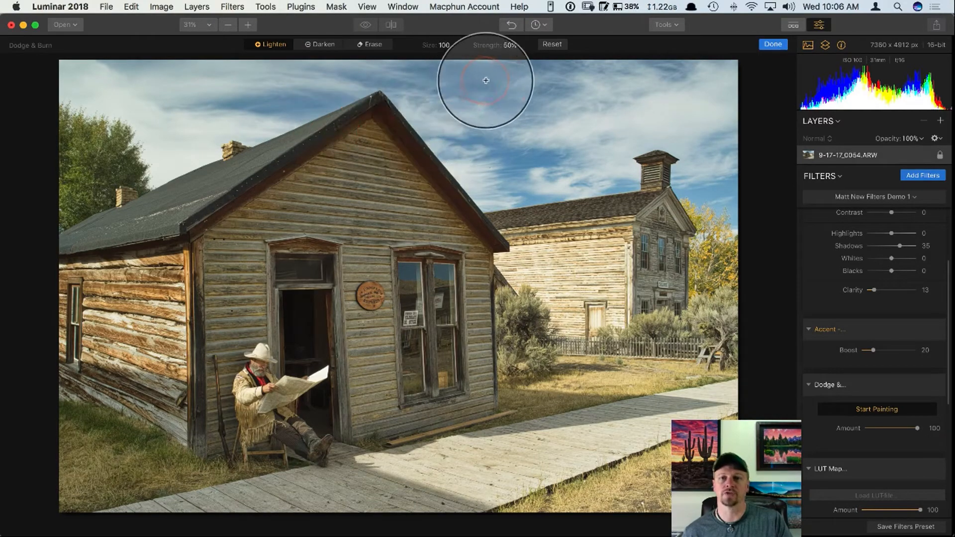
drag(435, 45, 420, 47)
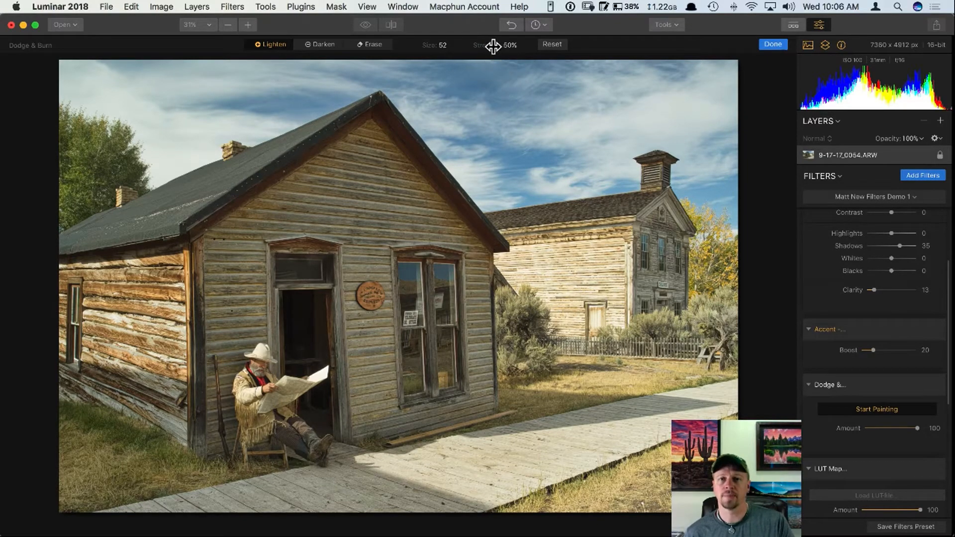
drag(493, 44, 470, 45)
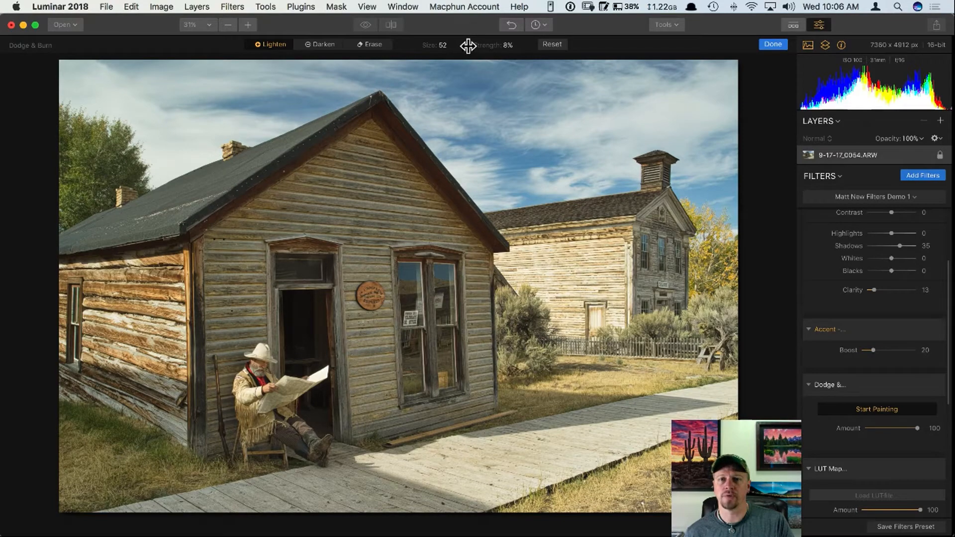
click(319, 46)
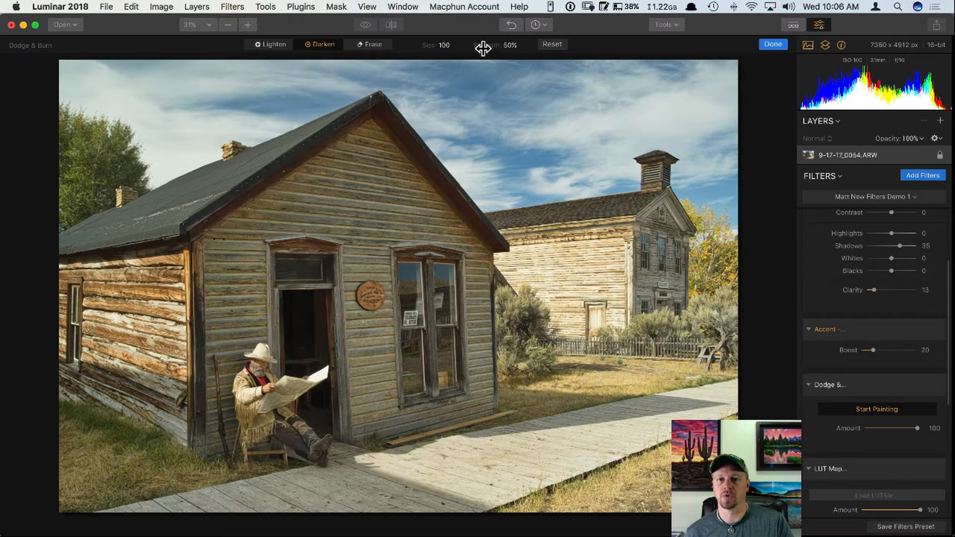
drag(488, 45, 461, 45)
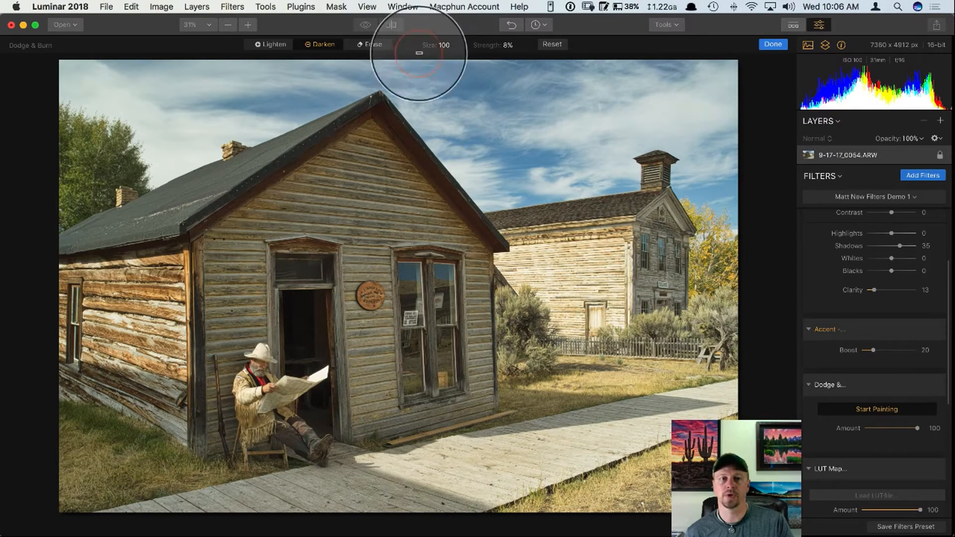
Step: Lighten the wooden front wall of the near cabin with a size 54 brush at 8% strength
click(273, 46)
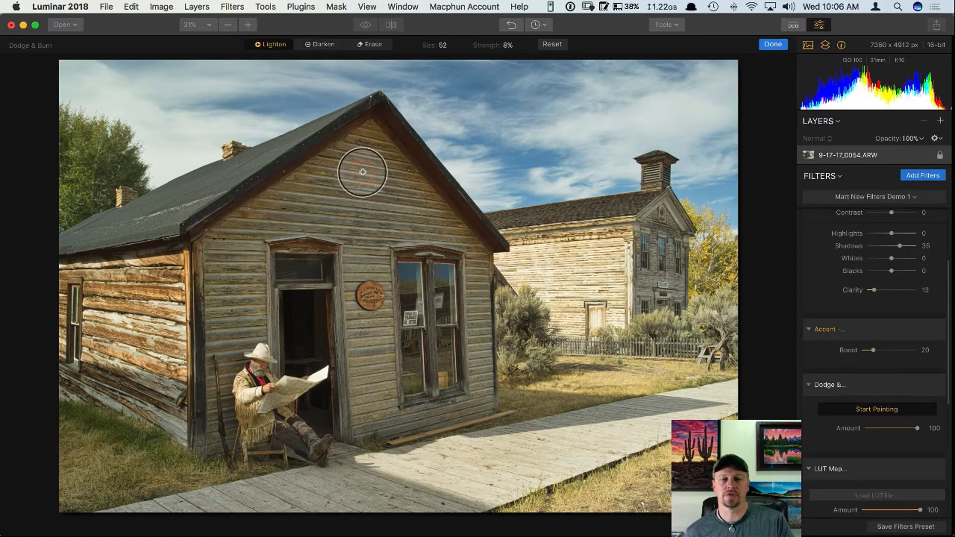
drag(428, 45, 430, 46)
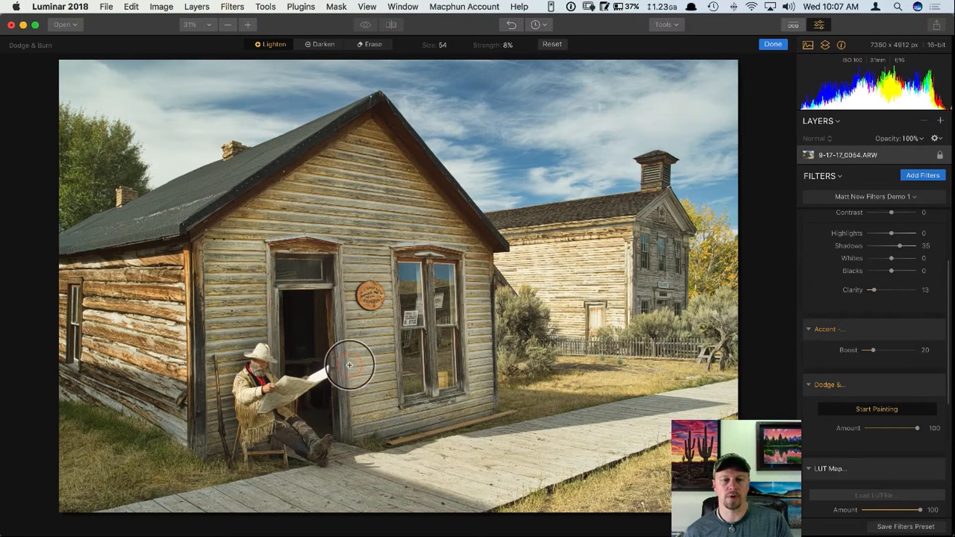
Step: Darken the grass in front of the boardwalk with a size 100 brush at 8% strength, finish painting, and leave the Amount at 100
click(322, 44)
key(bracketright)
key(bracketright)
key(bracketright)
key(bracketright)
key(bracketright)
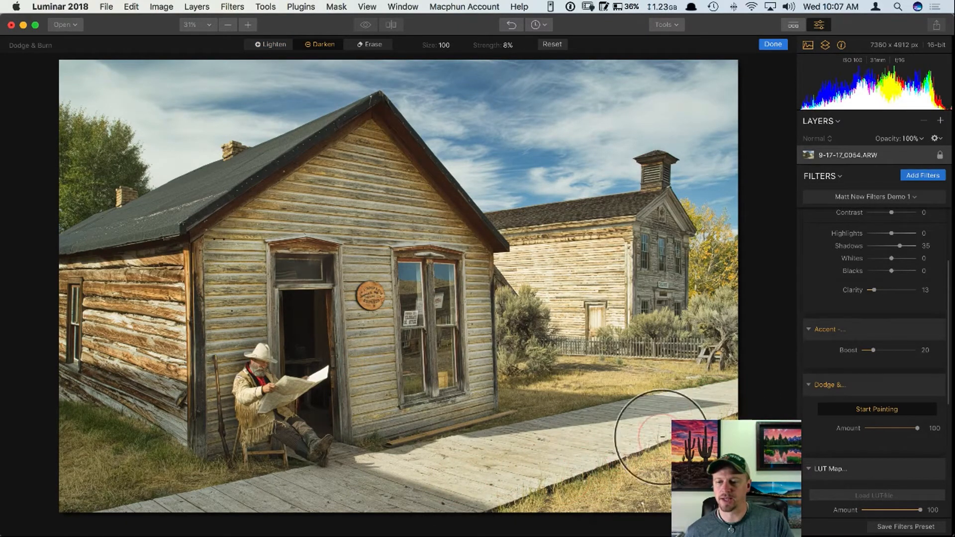
mouse_move(662, 437)
mouse_down()
mouse_move(668, 485)
mouse_move(625, 515)
mouse_move(662, 477)
mouse_move(493, 536)
mouse_move(619, 501)
mouse_move(543, 533)
mouse_move(622, 494)
mouse_move(599, 516)
mouse_move(730, 458)
mouse_move(582, 497)
mouse_up()
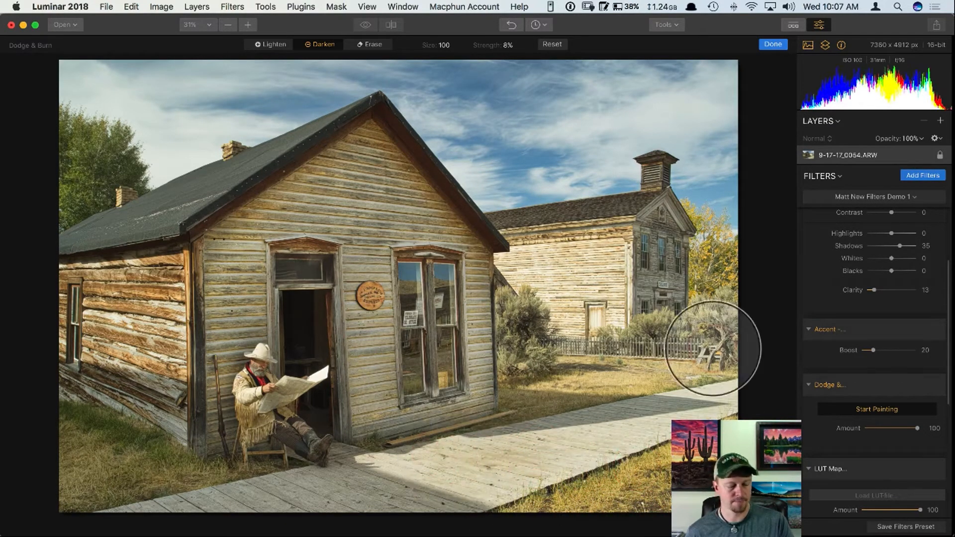
click(774, 48)
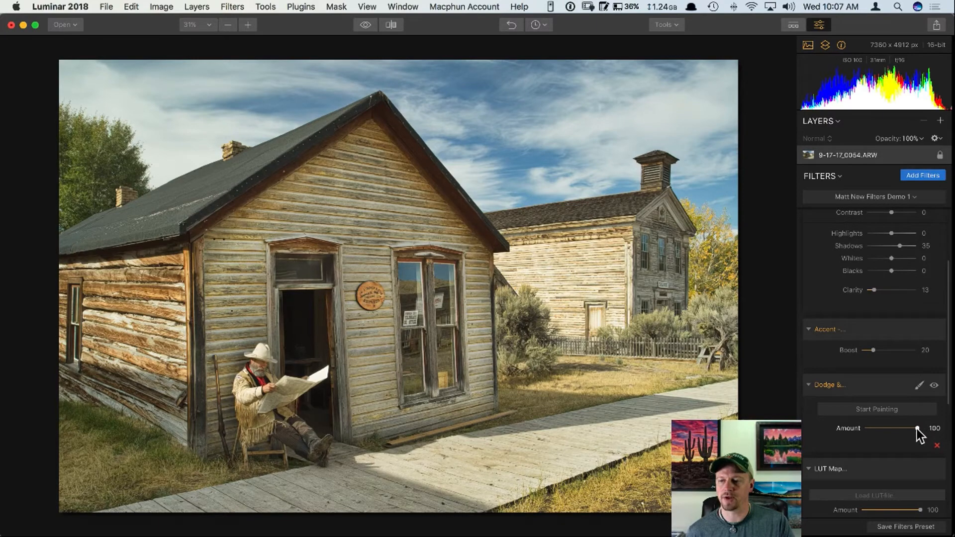
mouse_move(918, 429)
mouse_down()
mouse_move(842, 435)
mouse_move(925, 438)
mouse_move(836, 443)
mouse_move(922, 437)
mouse_move(842, 434)
mouse_move(924, 440)
mouse_up()
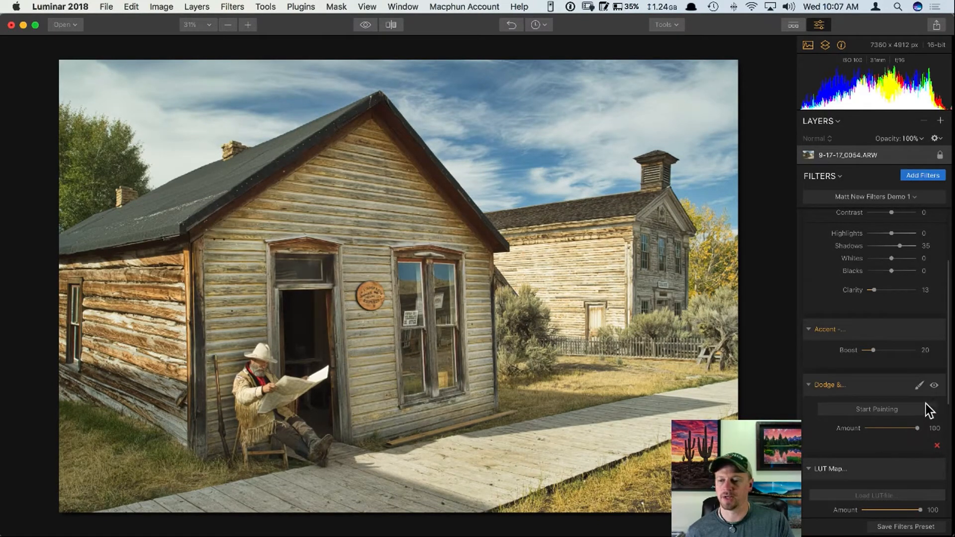
Step: Load the Bourbon 64.CUBE LUT from the 35 Free LUTs folder into the LUT Mapping filter
scroll(874, 337, down, 5)
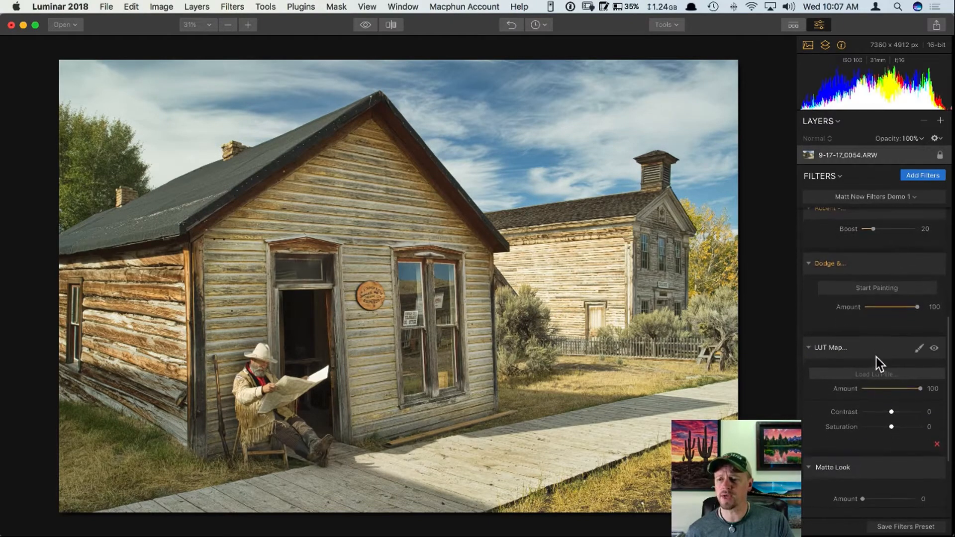
scroll(877, 360, down, 1)
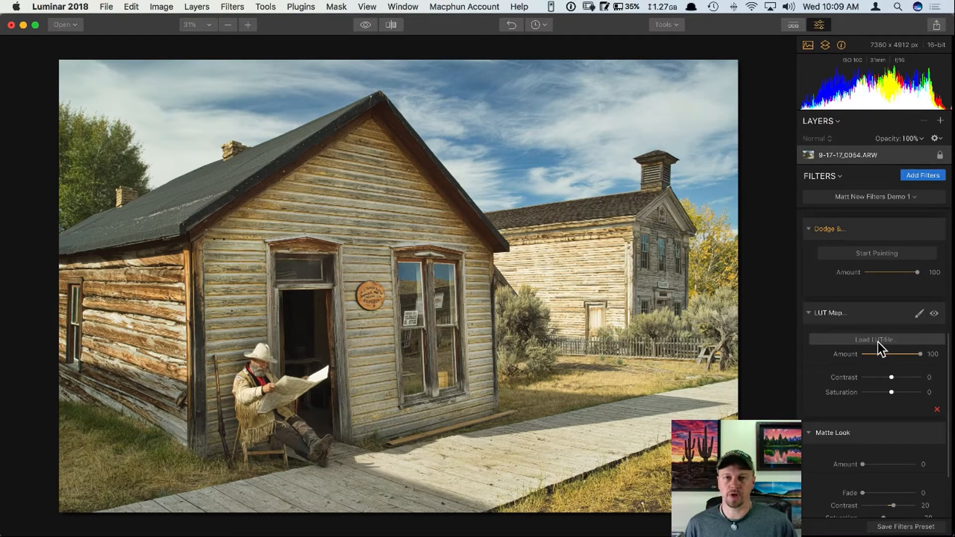
click(878, 341)
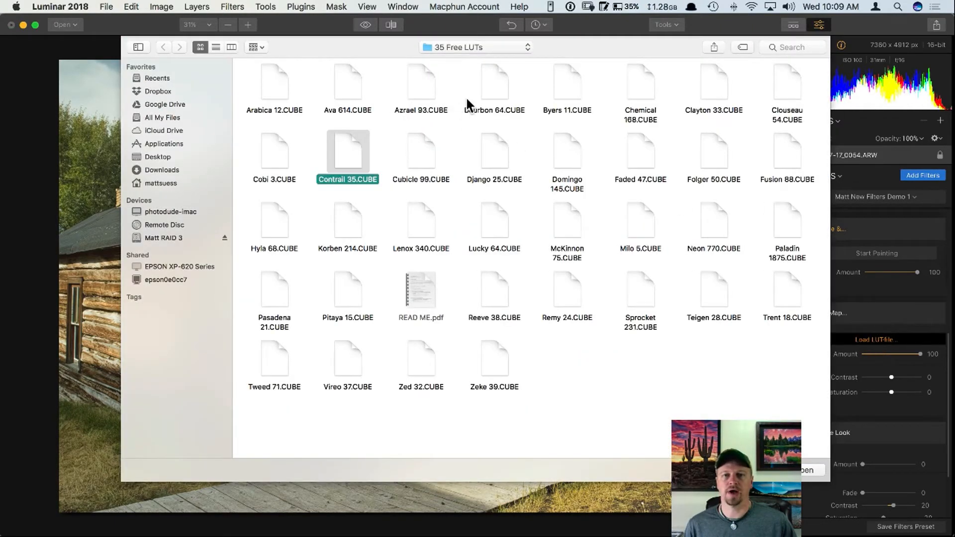
click(494, 79)
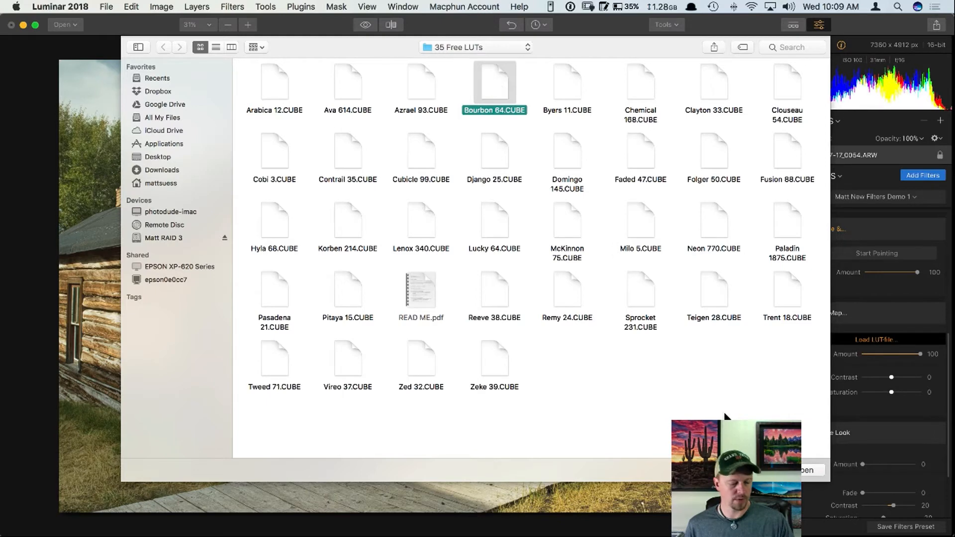
click(803, 470)
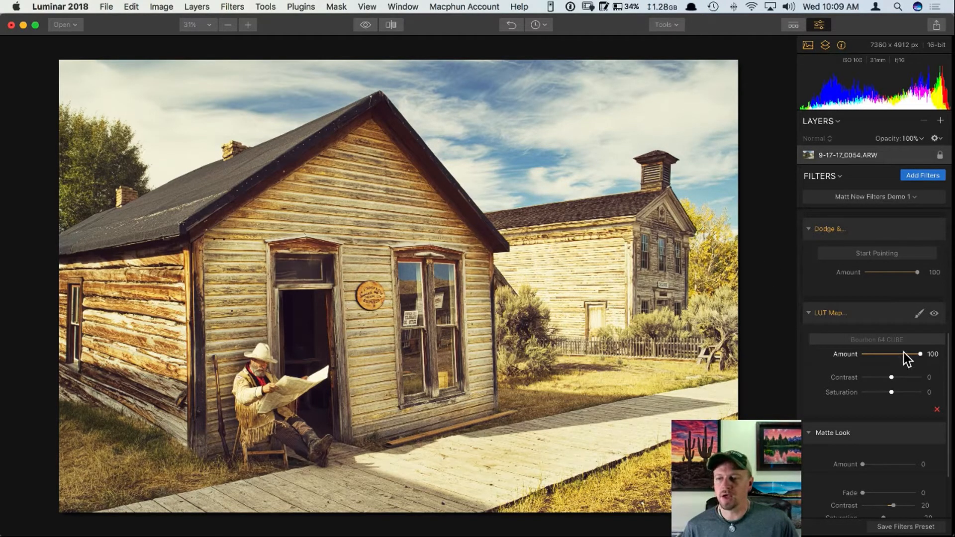
Step: Compare the photo with LUT Mapping off and on, and set its Amount to 99, Contrast to -16 and Saturation to -12
click(934, 314)
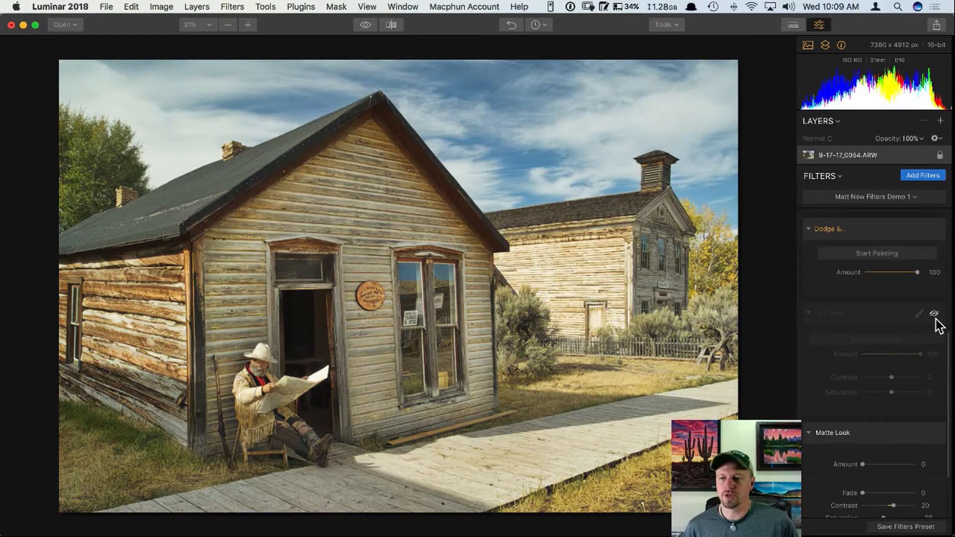
click(934, 315)
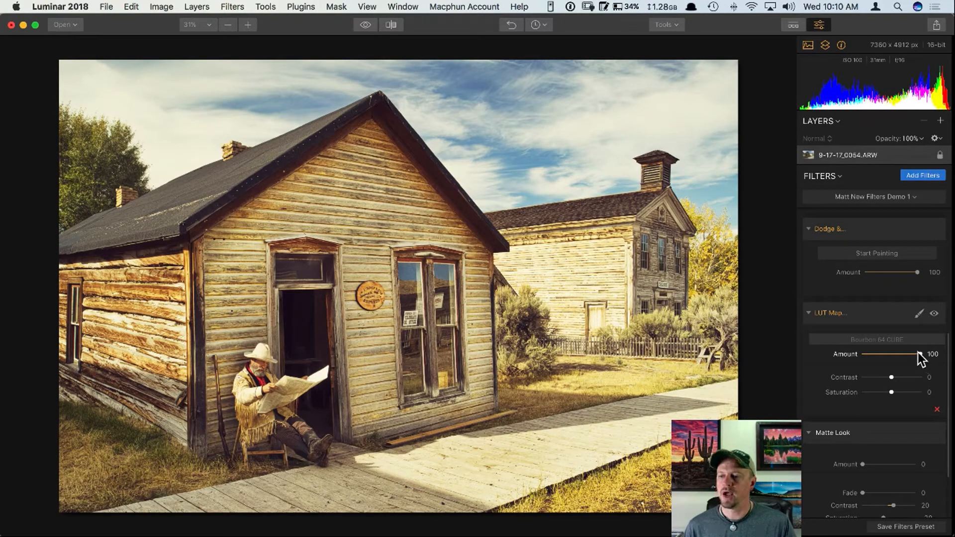
drag(919, 353, 888, 377)
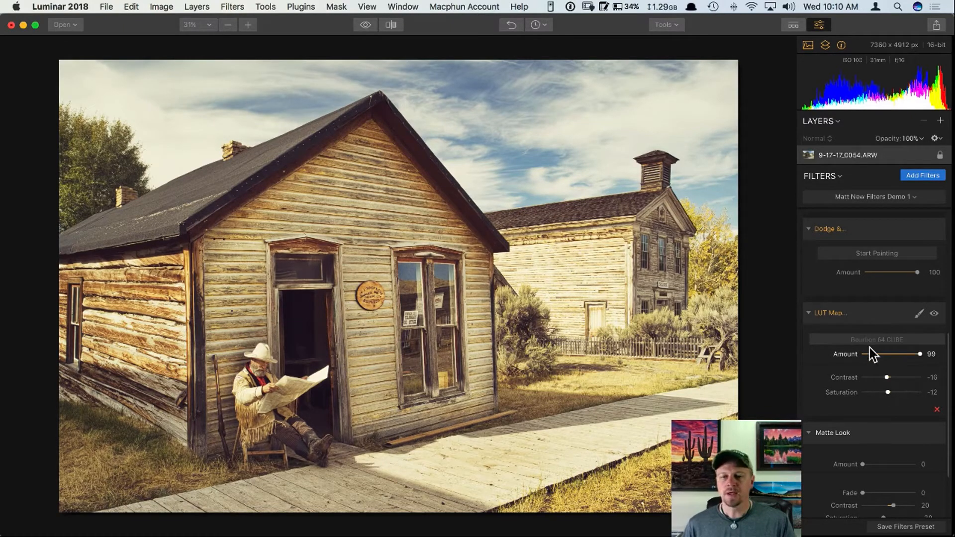
Step: Set the Matte Look filter's Amount to 66, Fade to 30 and Contrast to 11
scroll(878, 392, down, 5)
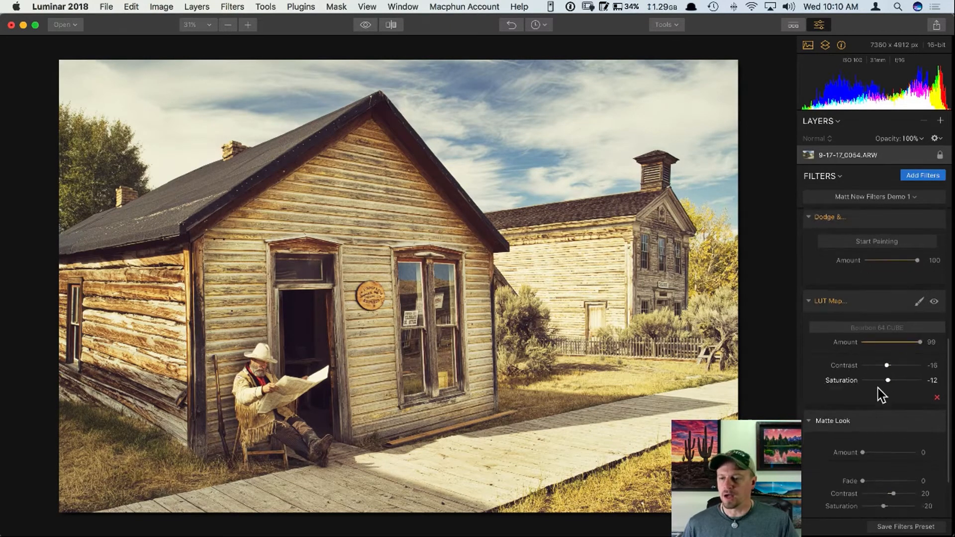
scroll(878, 396, down, 2)
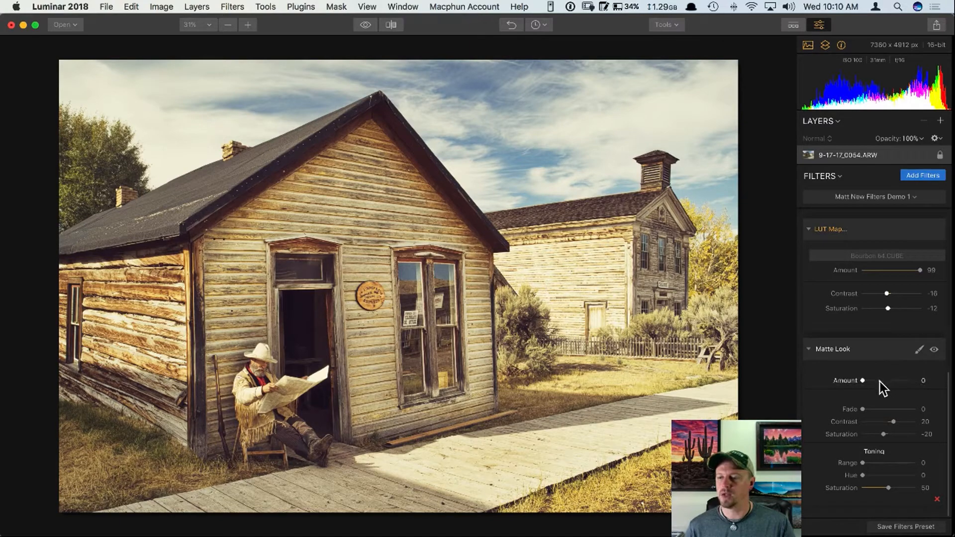
drag(863, 381, 895, 382)
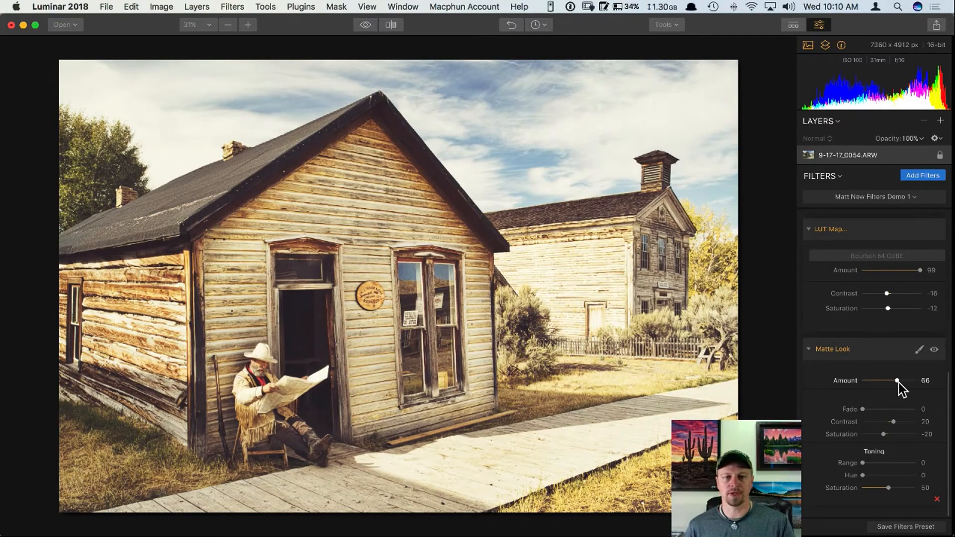
drag(863, 409, 878, 409)
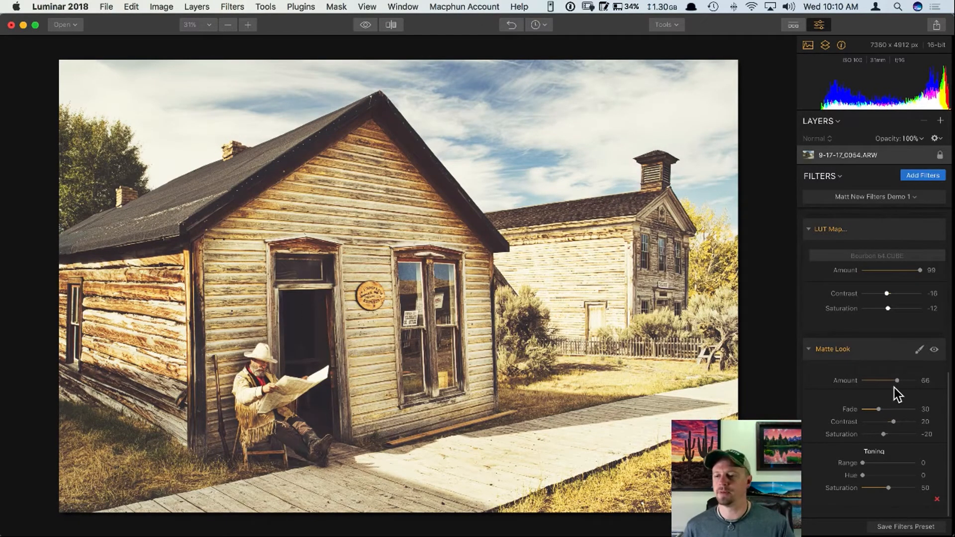
drag(891, 423, 889, 423)
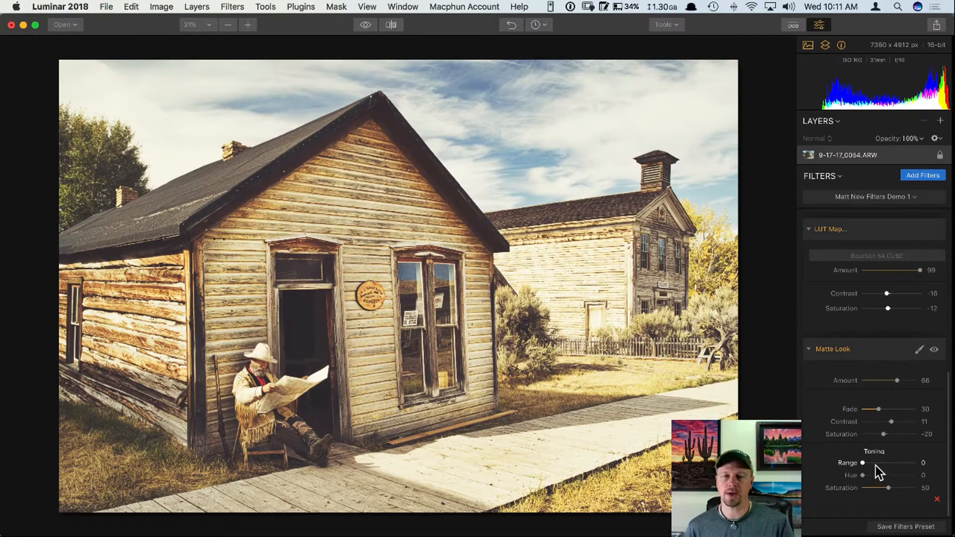
Step: Set the Matte Look toning to Range 43, Hue 44 and Saturation 45
mouse_move(864, 464)
mouse_down()
mouse_move(885, 463)
mouse_move(871, 476)
mouse_up()
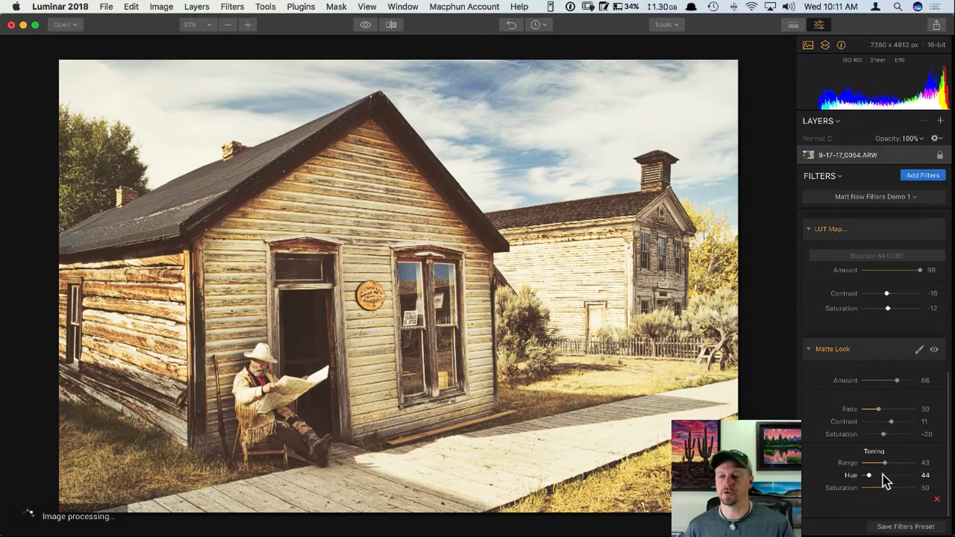
mouse_move(870, 476)
mouse_down()
mouse_move(921, 478)
mouse_move(868, 477)
mouse_up()
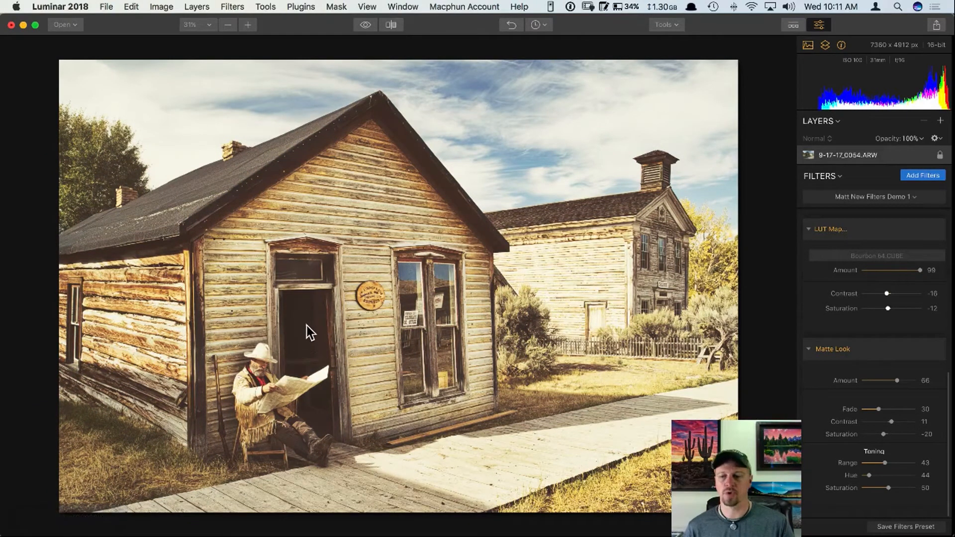
drag(889, 490, 886, 490)
Step: Compare the photo with the Matte Look filter turned off and on, leaving it enabled
click(933, 349)
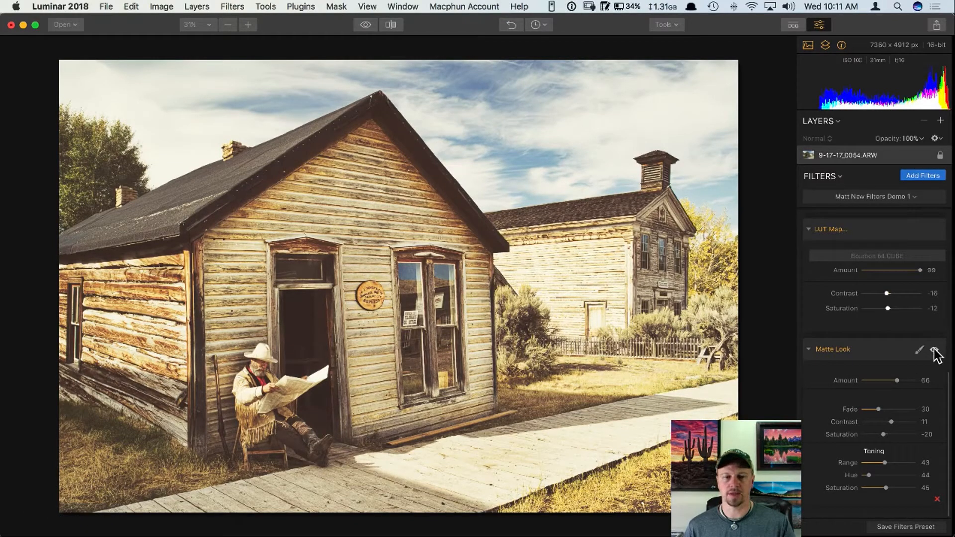
click(933, 350)
click(934, 350)
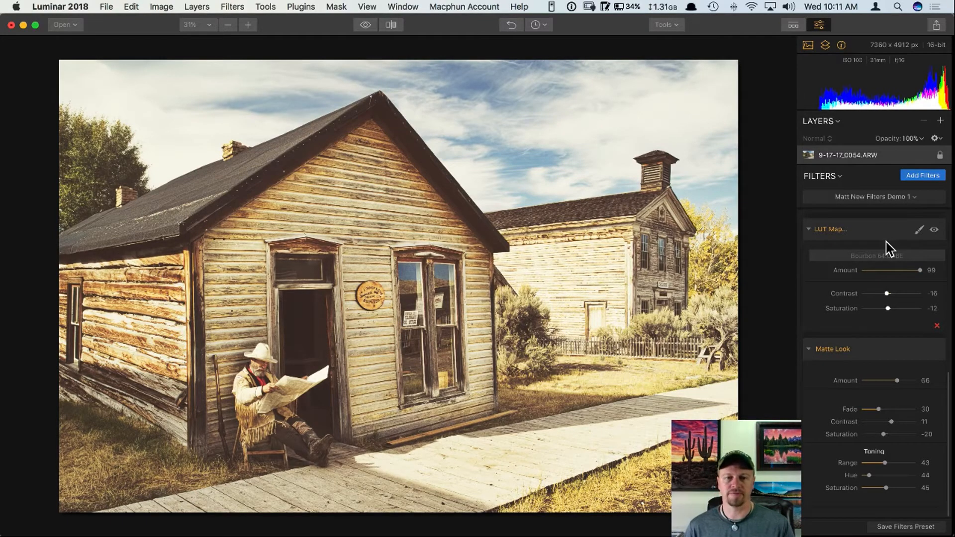
Step: Disable LUT Mapping and compare the photo with Matte Look off and on, leaving Matte Look enabled
click(934, 231)
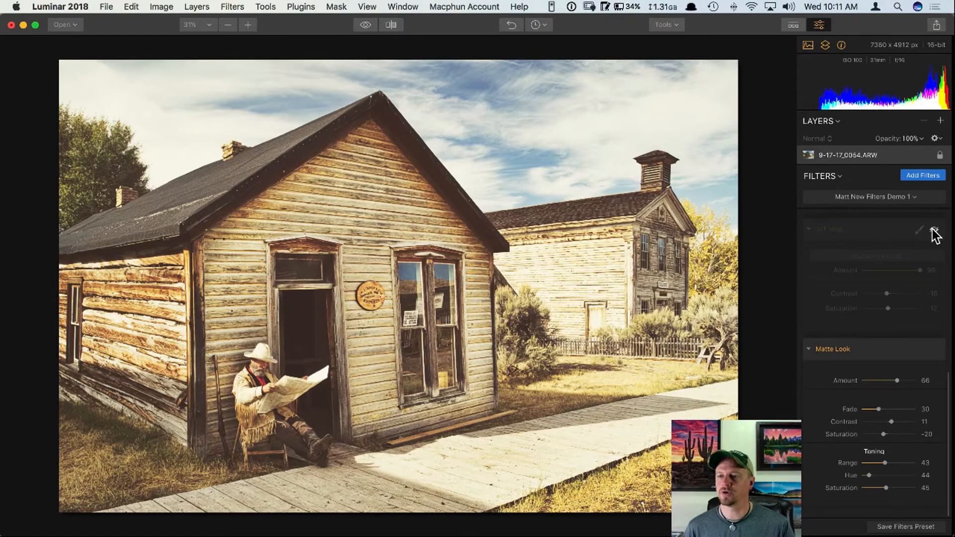
click(934, 350)
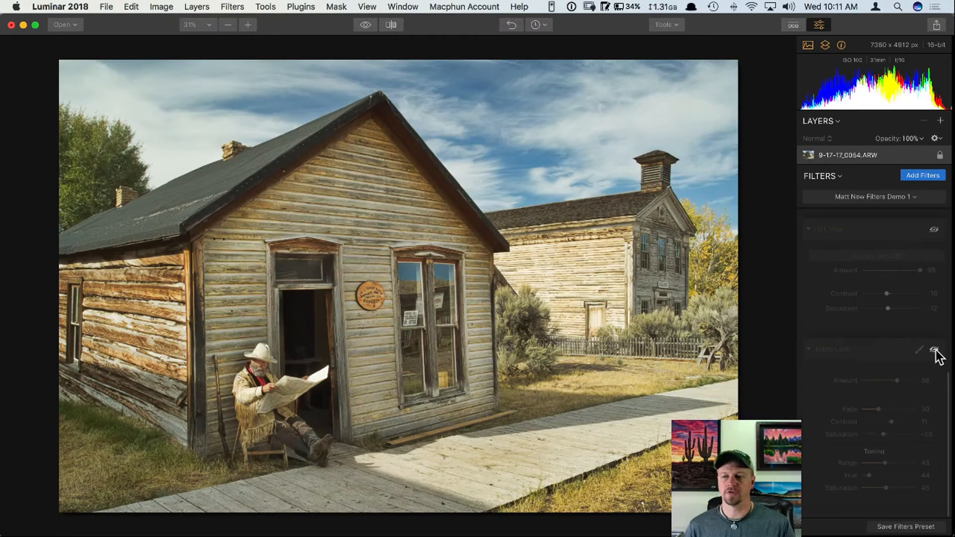
click(934, 350)
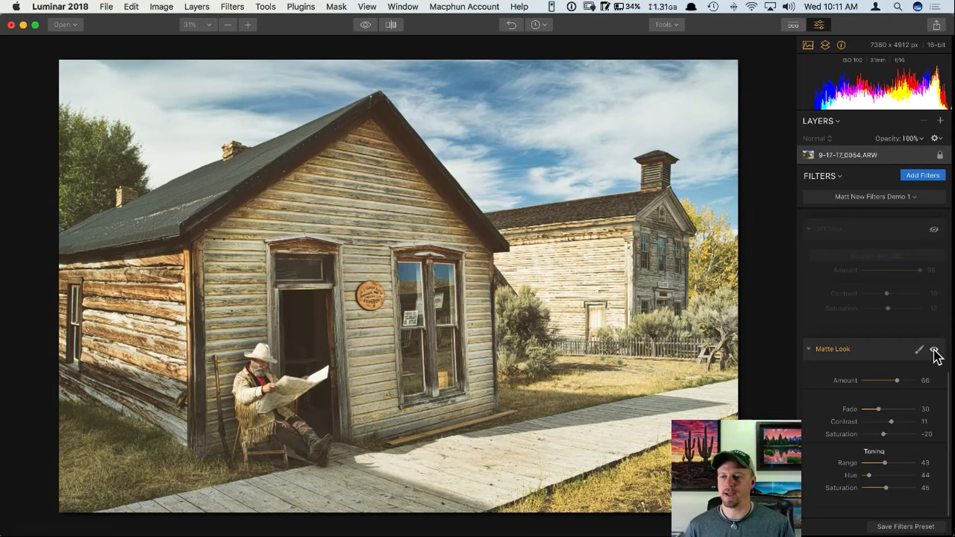
click(935, 350)
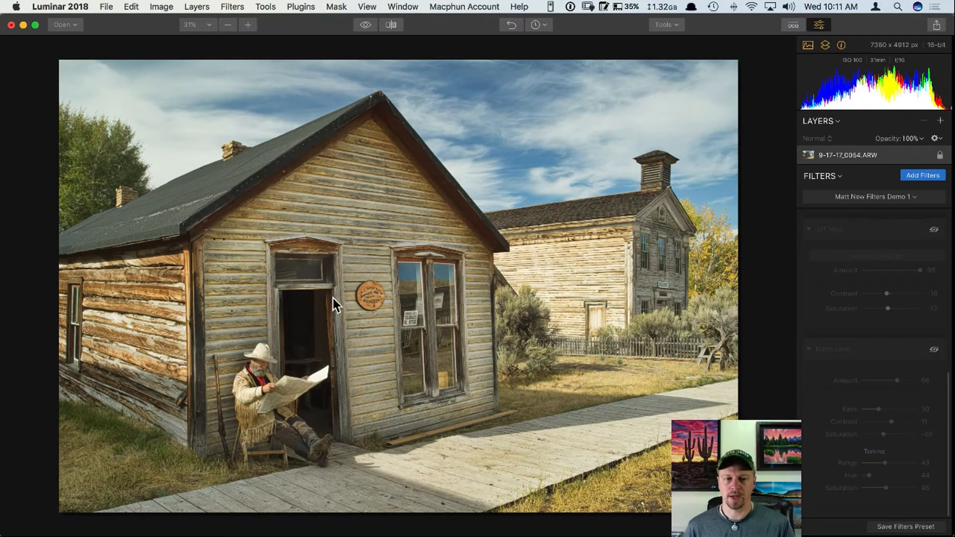
click(934, 350)
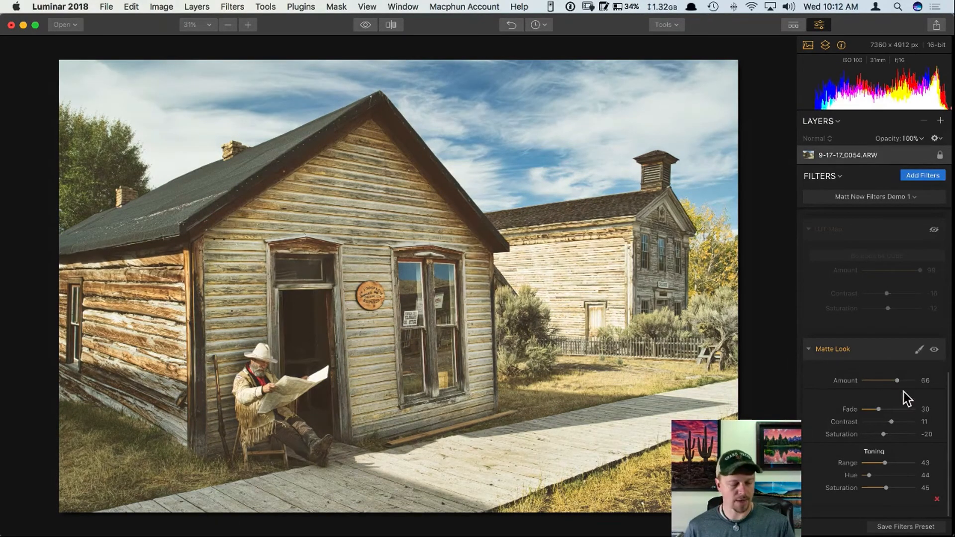
Step: Create a luminosity mask on the Matte Look filter
right_click(834, 351)
mouse_move(829, 364)
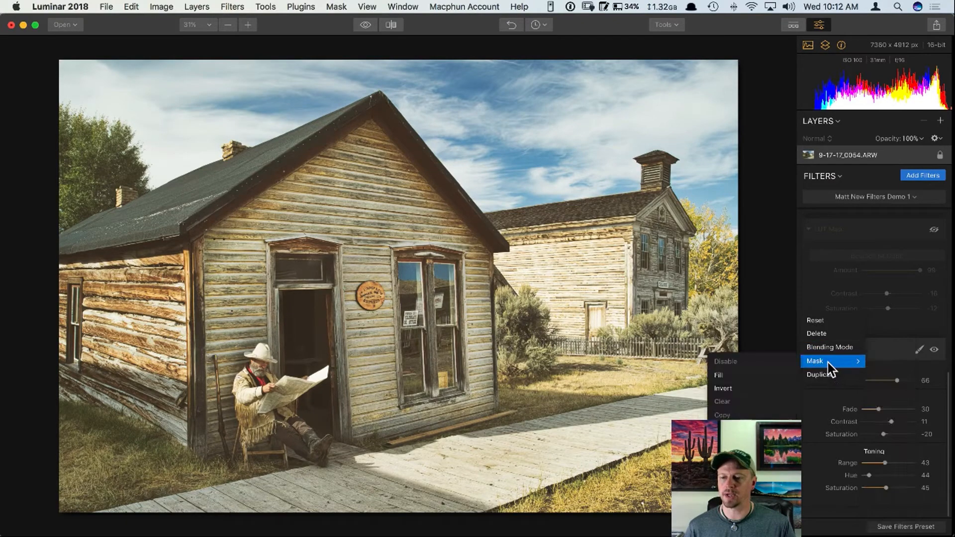
click(746, 442)
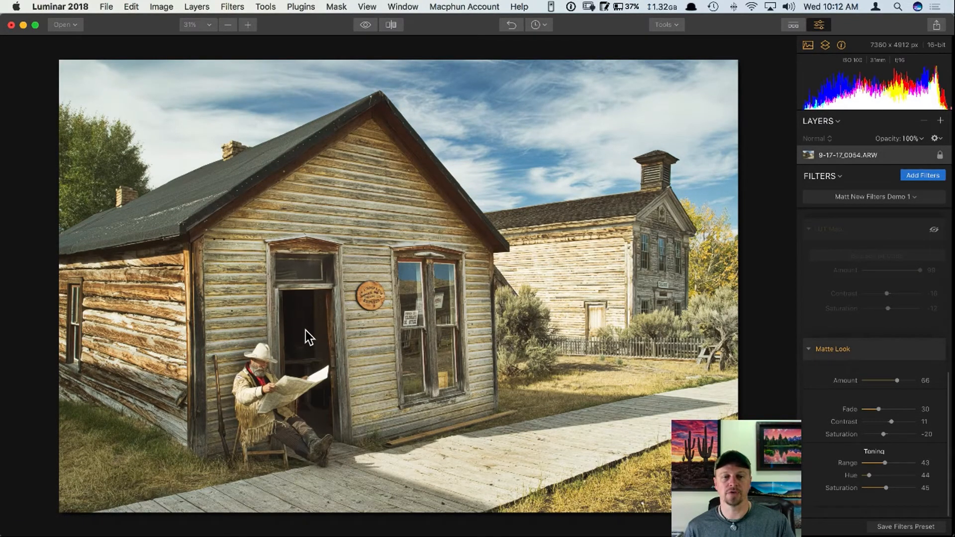
Step: Compare the history states before and after the luminosity mask, keep the mask, and raise the Matte Look Amount to 75
click(545, 26)
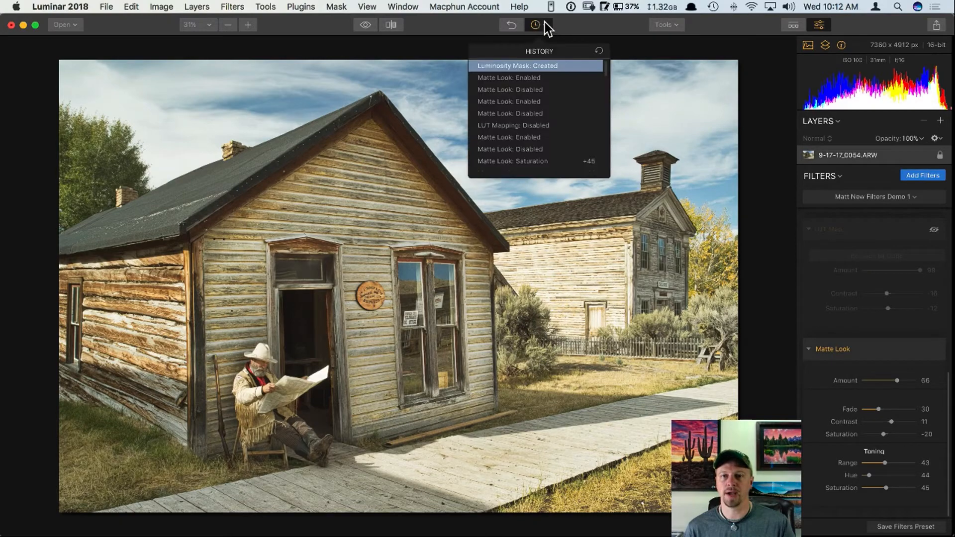
click(539, 78)
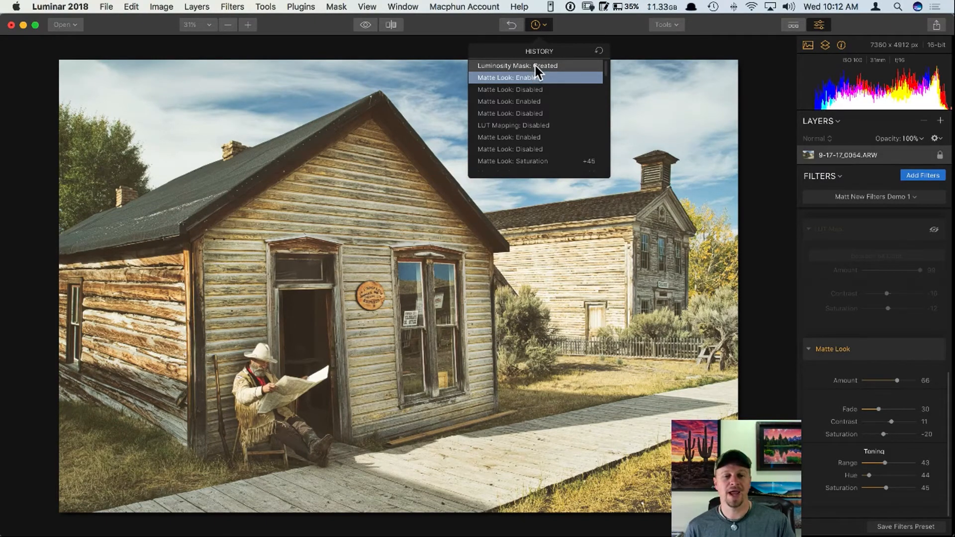
click(536, 66)
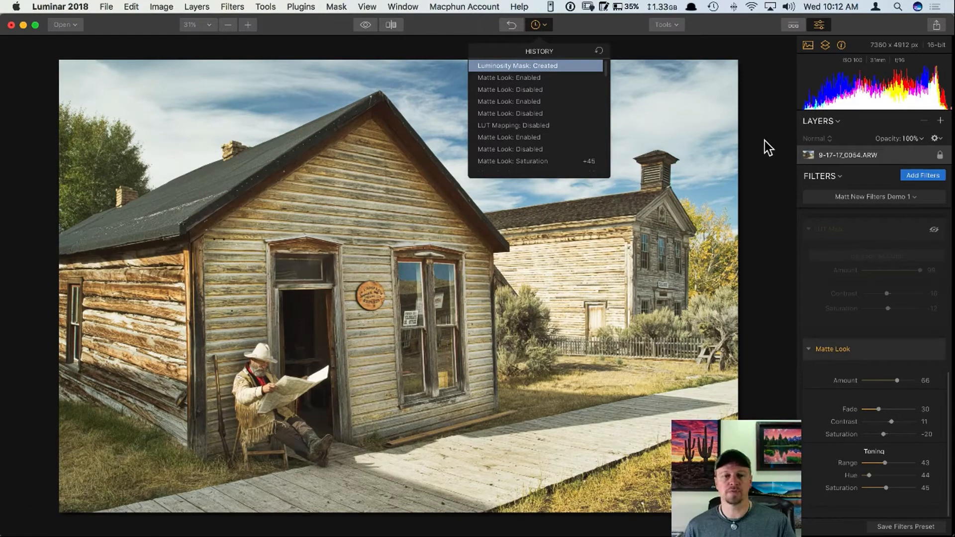
click(759, 200)
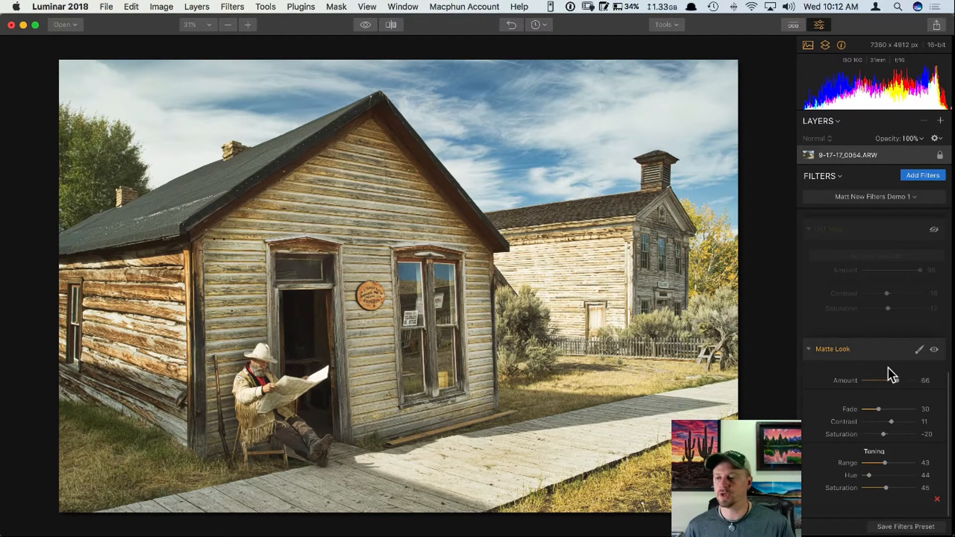
drag(897, 381, 906, 380)
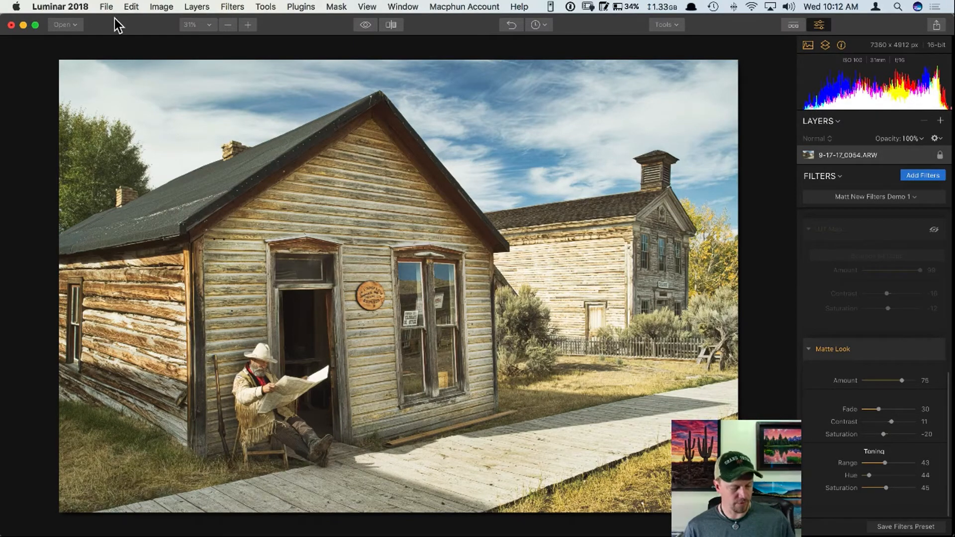
Step: Close the cabin photo
click(106, 6)
click(113, 58)
click(439, 93)
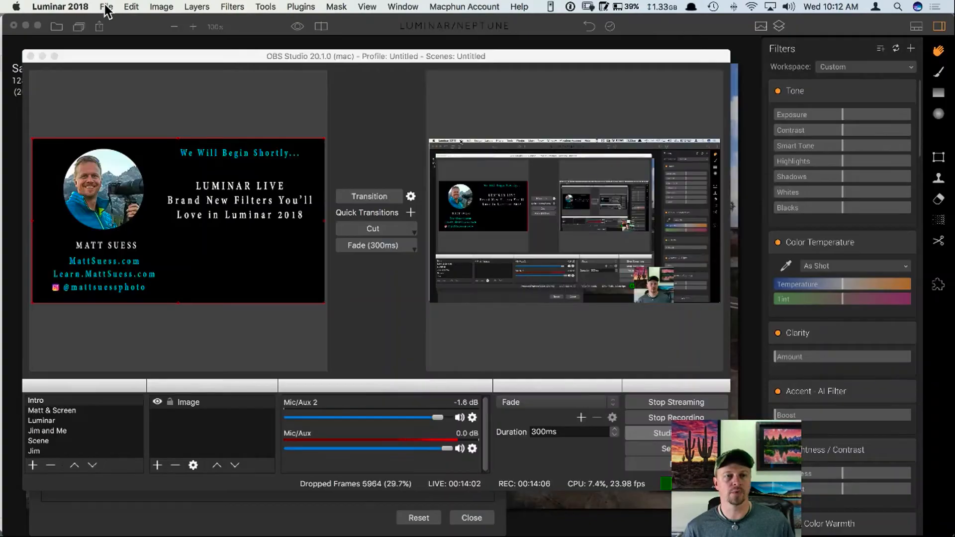
Step: Open the recent image 7-24-17_0479.ARW from the Aurora Luminar folder
click(106, 6)
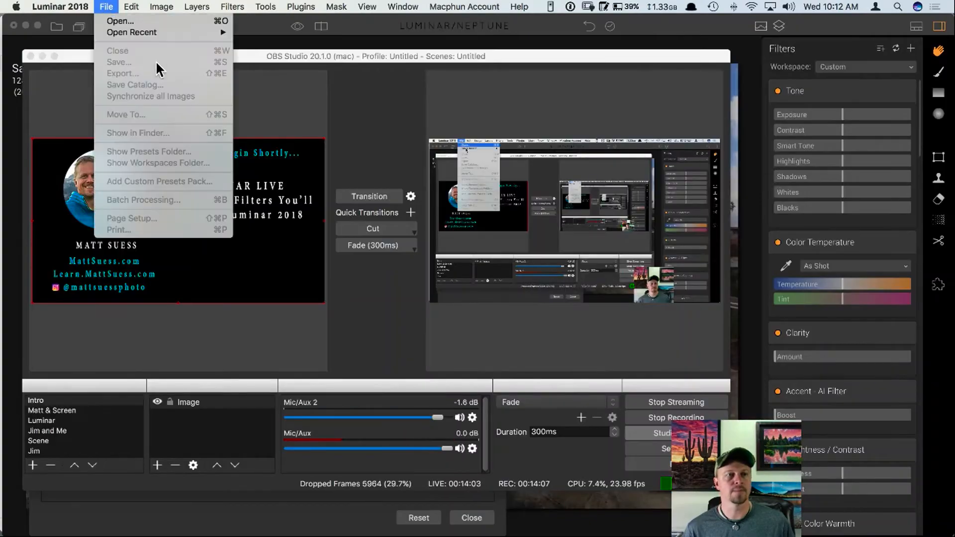
mouse_move(178, 31)
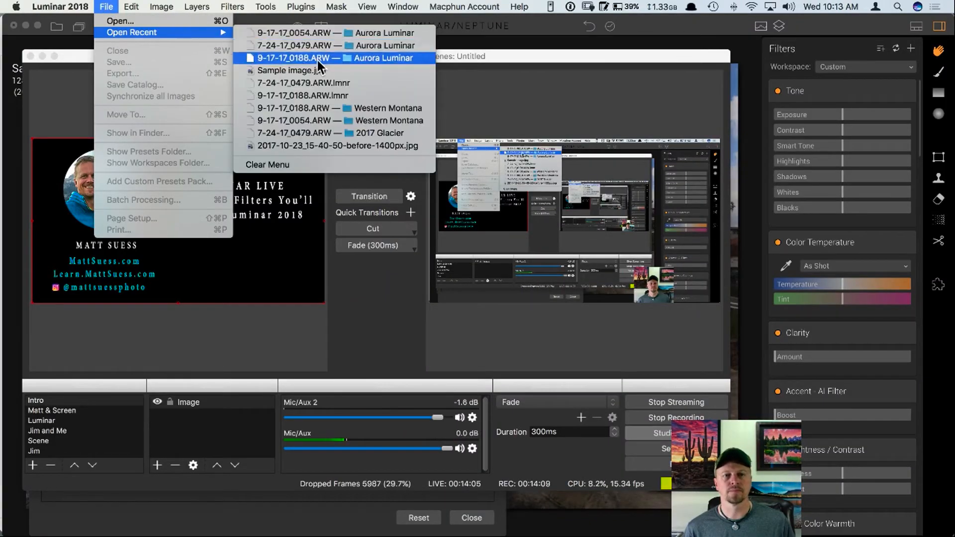
click(315, 44)
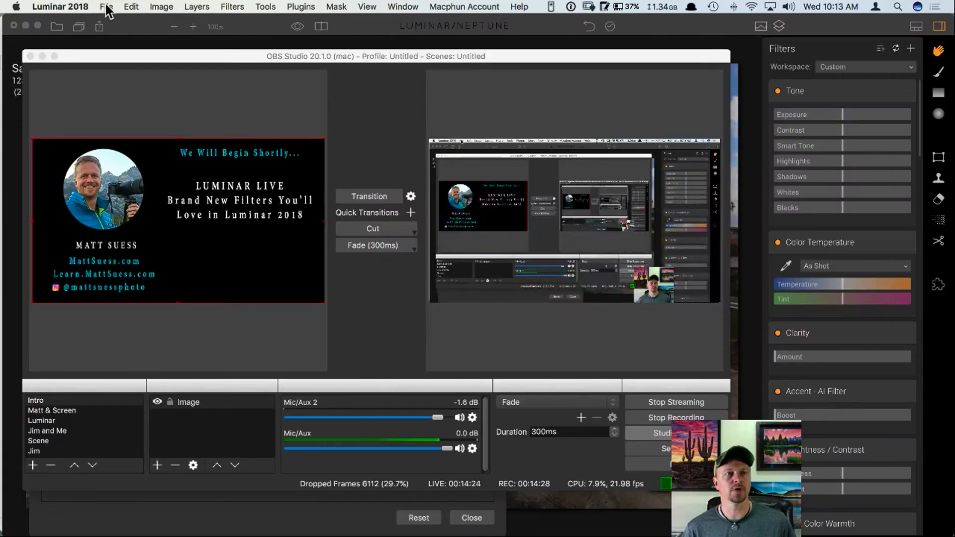
Step: Open the recent image 9-17-17_0188.ARW from the Aurora Luminar folder
click(106, 6)
mouse_move(136, 30)
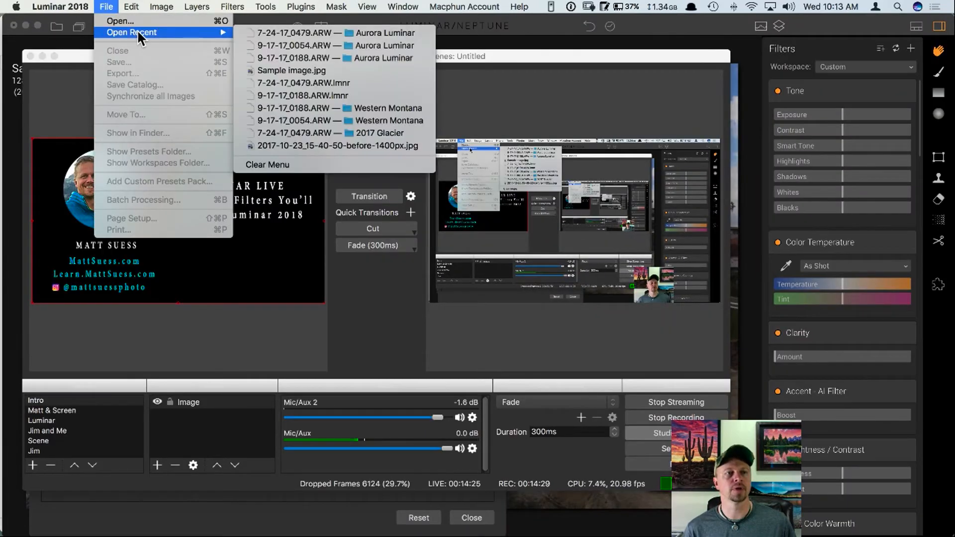
click(316, 58)
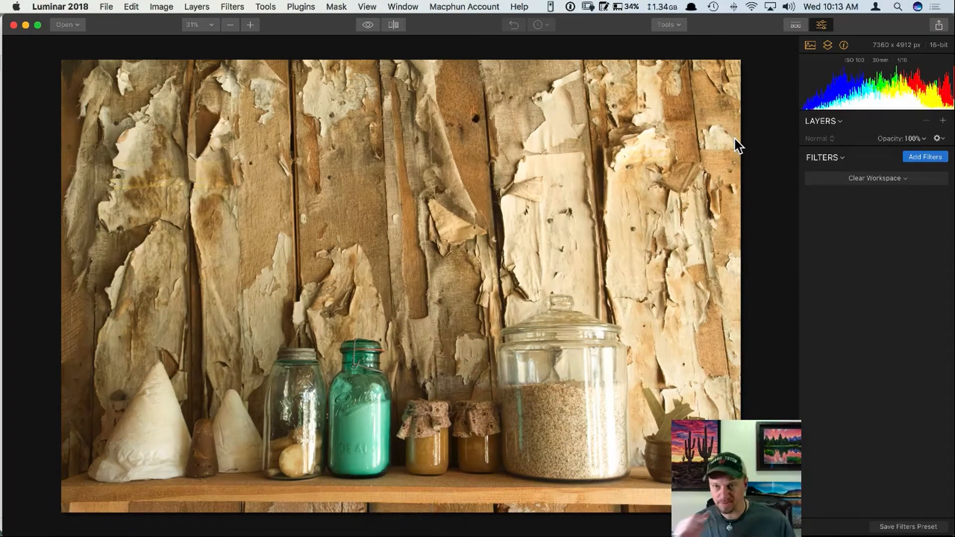
Step: Load the Matt New Filters Demo 1 workspace and cool the RAW Develop Temperature to 3773
click(878, 178)
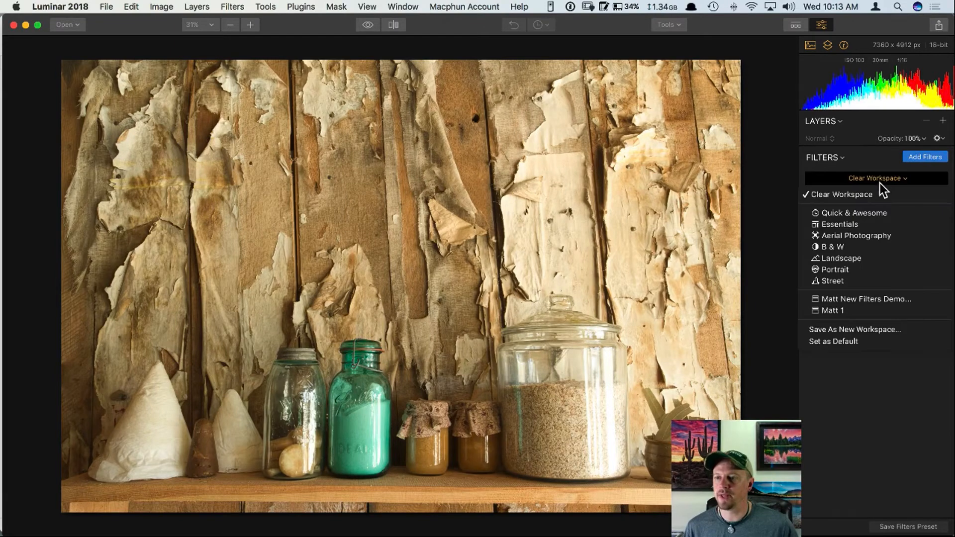
click(852, 299)
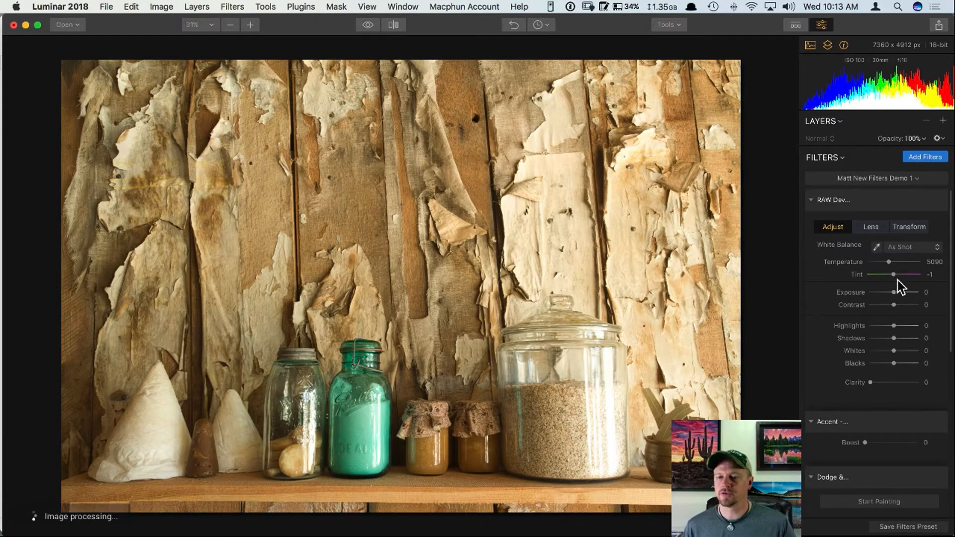
drag(884, 265, 881, 261)
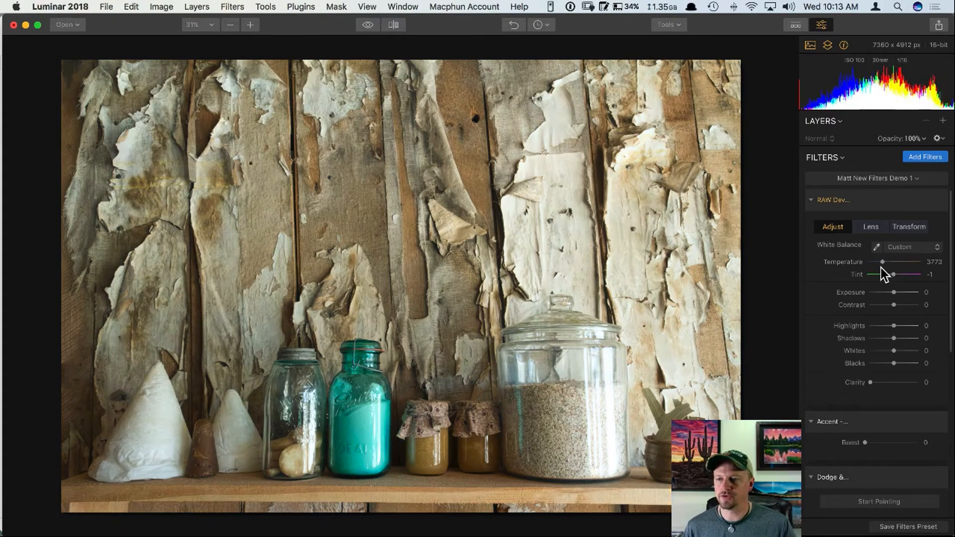
Step: In RAW Develop, set Highlights to -57, Shadows to 51 and Clarity to 17
drag(894, 326, 881, 334)
click(906, 339)
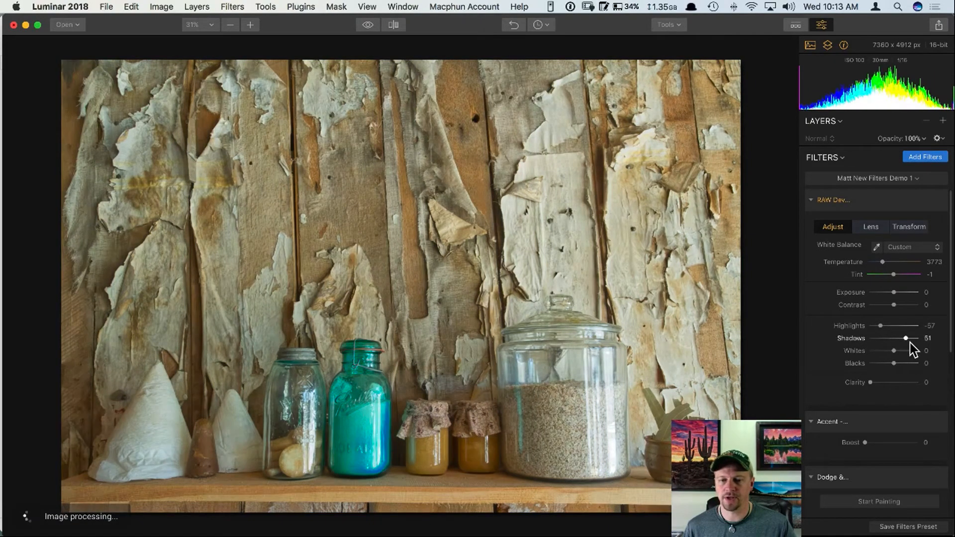
click(879, 383)
Step: Add the Hue Shift filter to the jars photo and set its Hue to -180
scroll(885, 378, down, 2)
scroll(885, 378, down, 10)
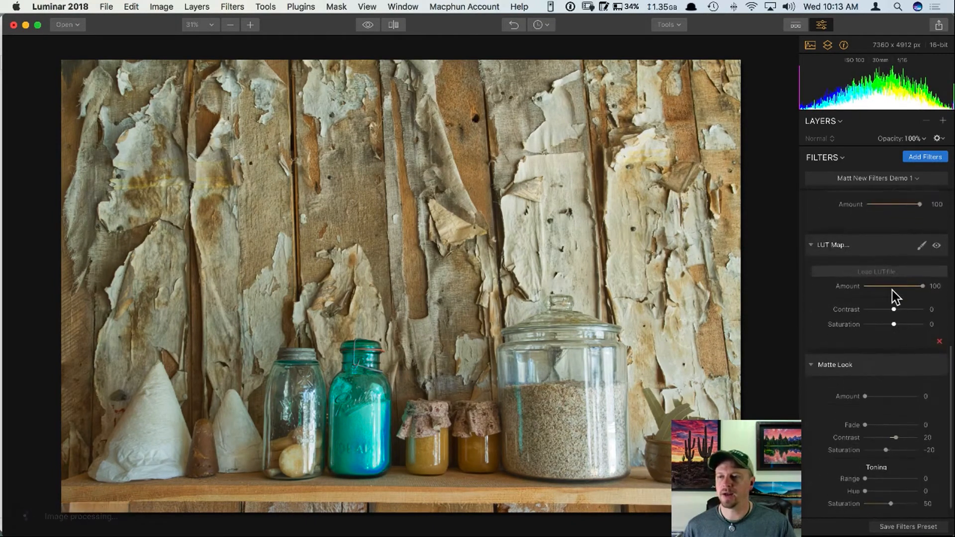
click(921, 160)
scroll(733, 393, down, 6)
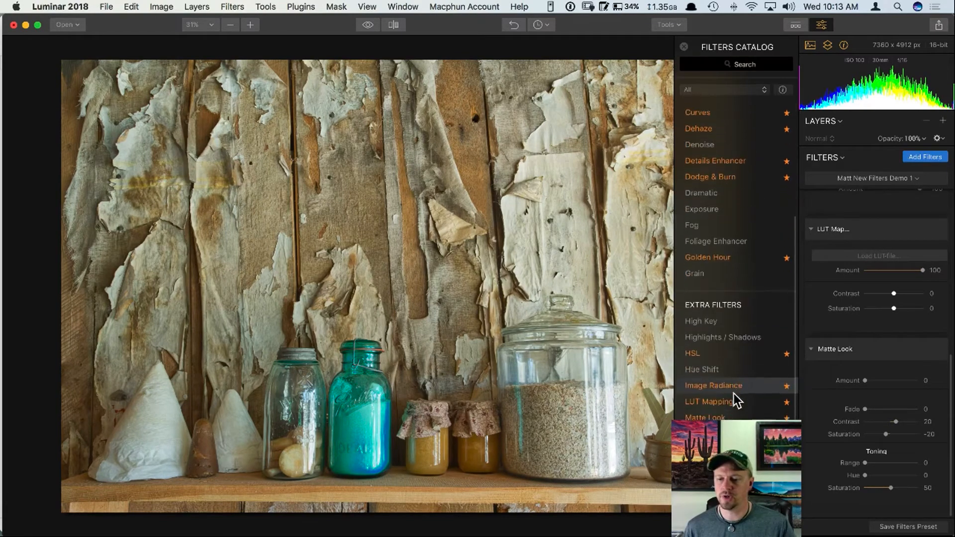
scroll(733, 393, down, 1)
click(718, 363)
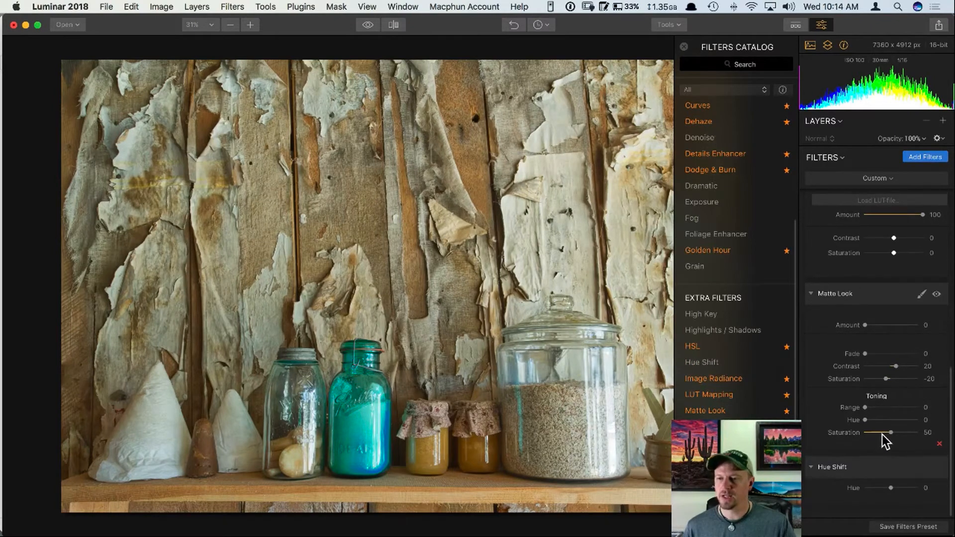
click(685, 47)
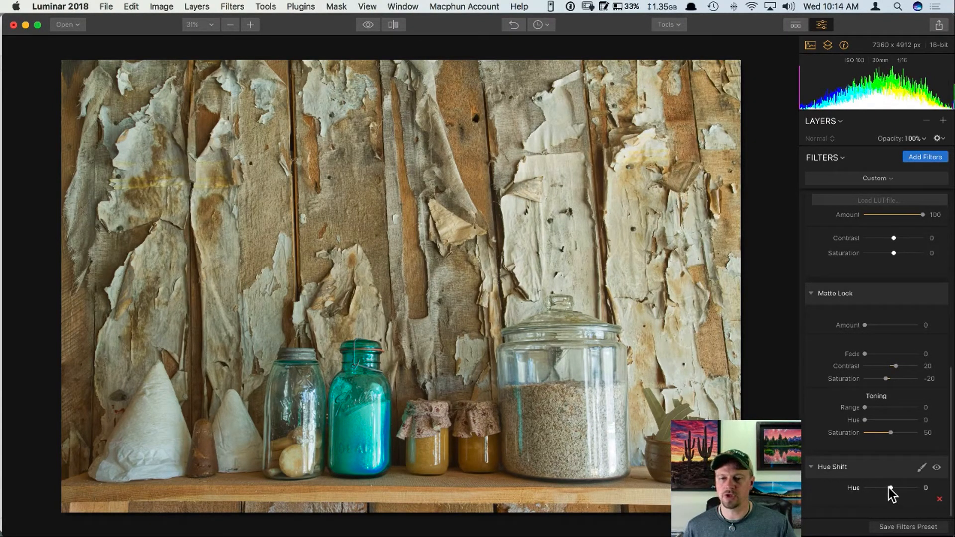
drag(888, 488, 861, 490)
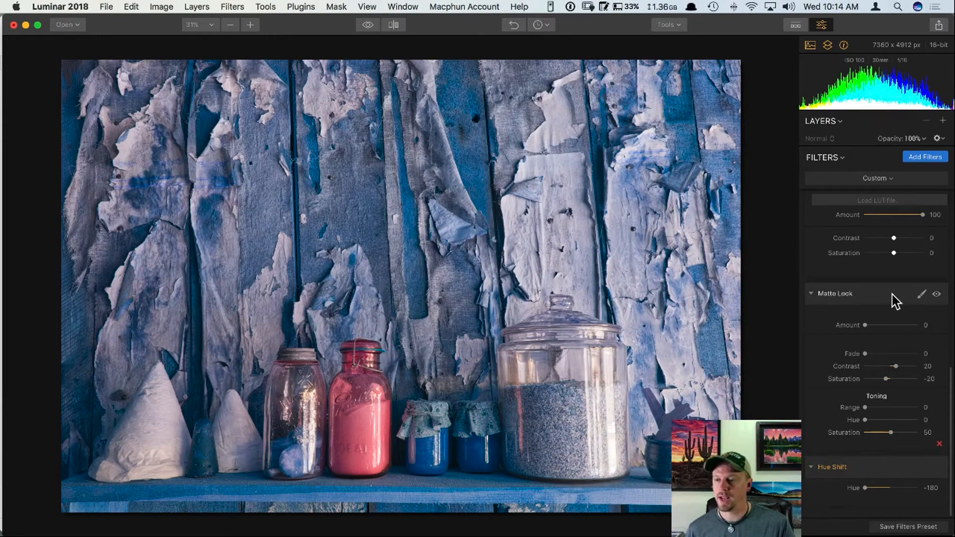
Step: Load Contrail 35.CUBE into LUT Mapping and set its Amount to 74 and Contrast to -40
scroll(894, 293, up, 2)
click(880, 257)
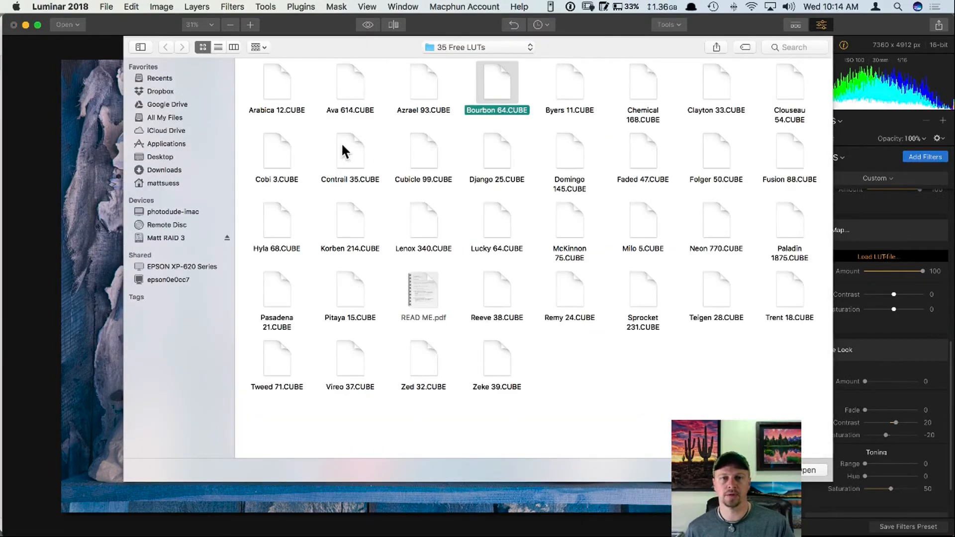
click(338, 146)
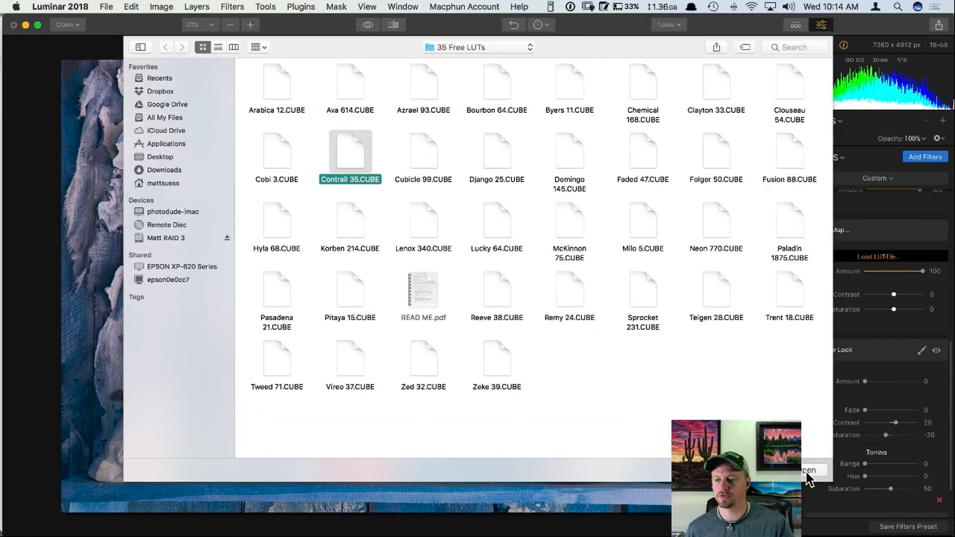
click(806, 472)
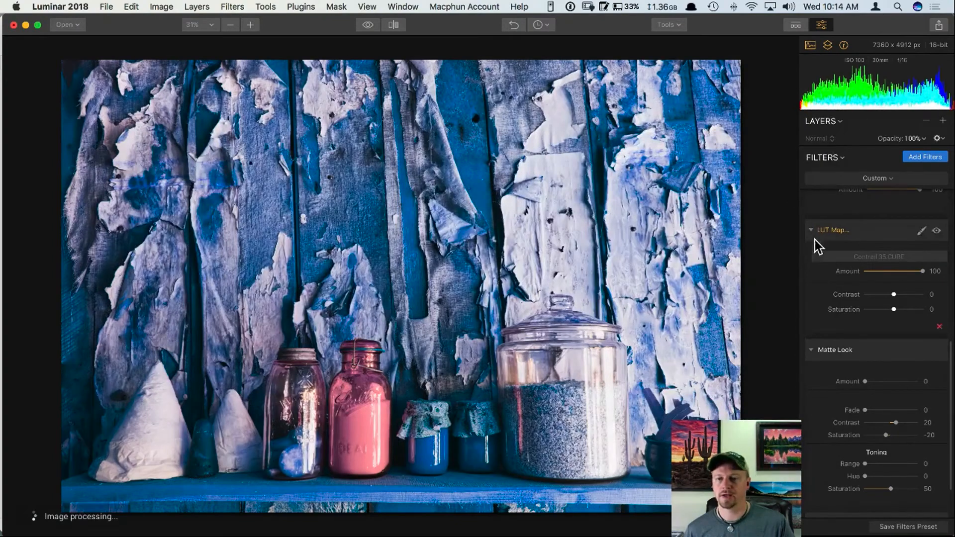
click(909, 271)
click(886, 294)
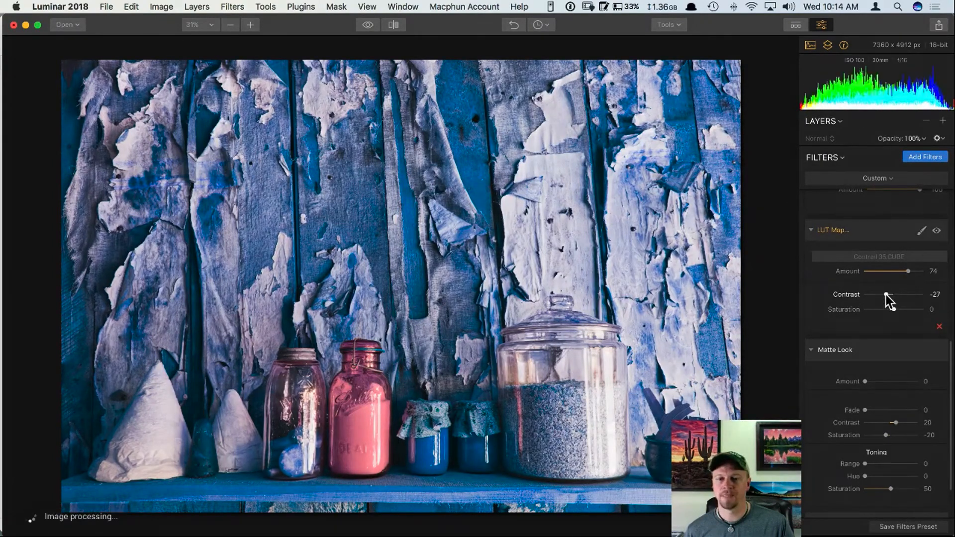
drag(886, 295, 881, 295)
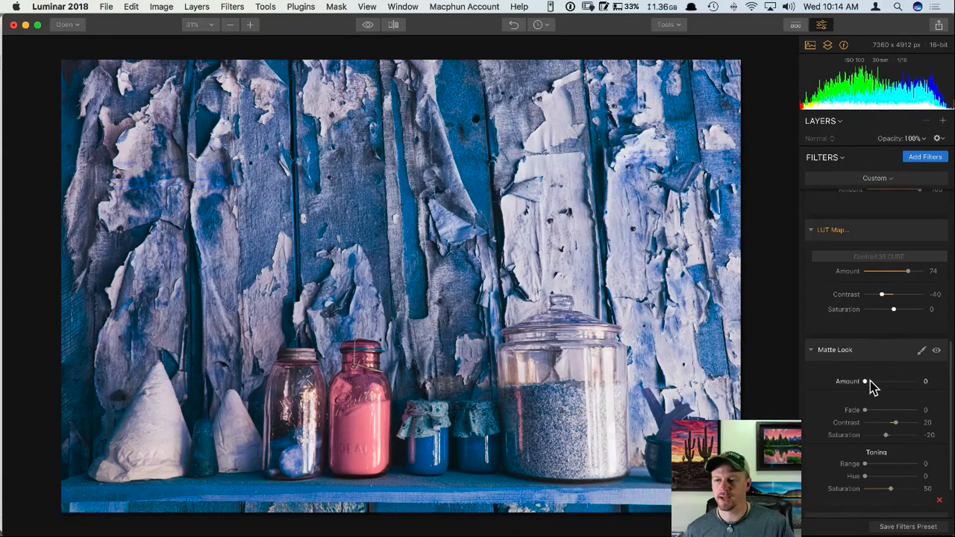
Step: Set the Matte Look Amount to 53, Fade to 32, toning Range to 31 and toning Hue to 183
drag(870, 381, 893, 382)
drag(866, 410, 881, 411)
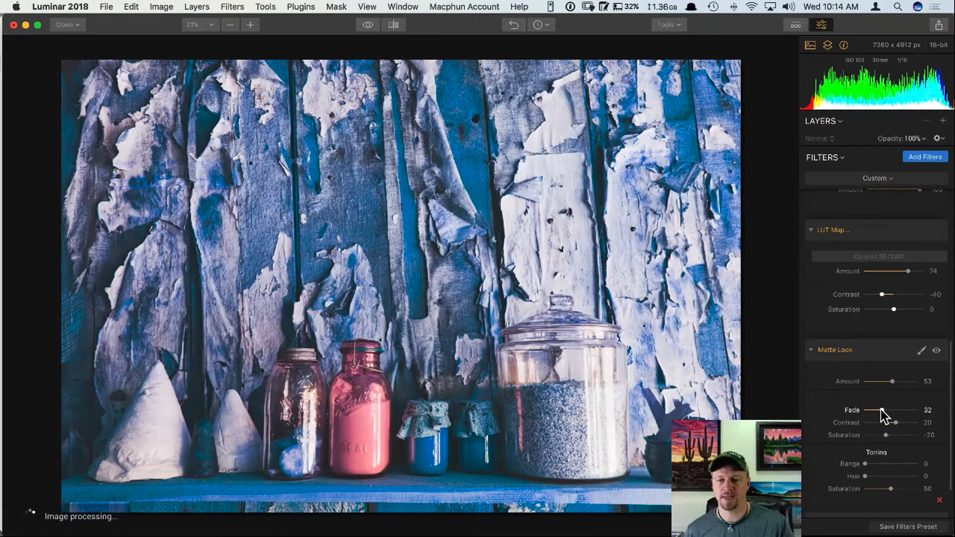
mouse_move(866, 477)
mouse_down()
mouse_move(895, 475)
mouse_move(878, 464)
mouse_up()
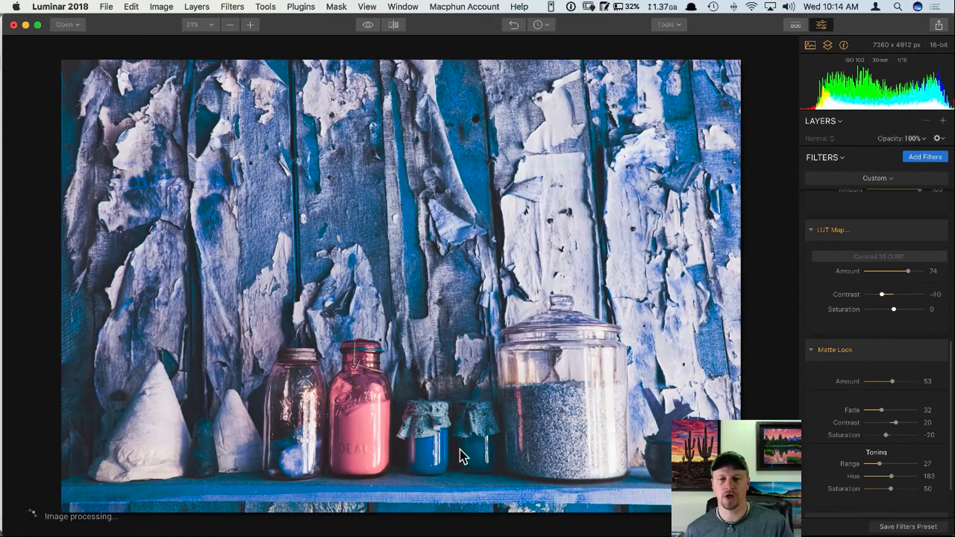
drag(875, 465, 882, 463)
Step: Add the Vignette filter and set its Amount to -70 and Inner Brightness to 21
scroll(864, 342, down, 2)
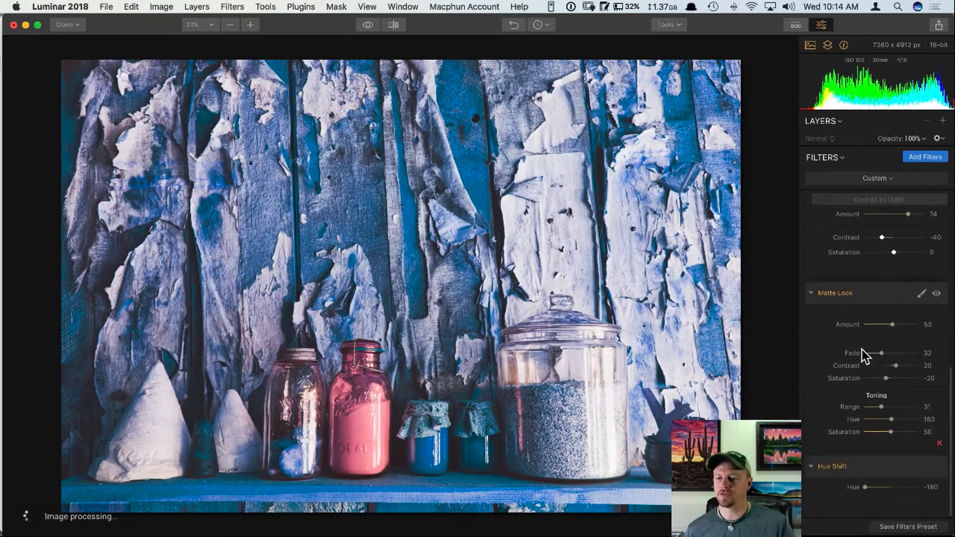
click(918, 156)
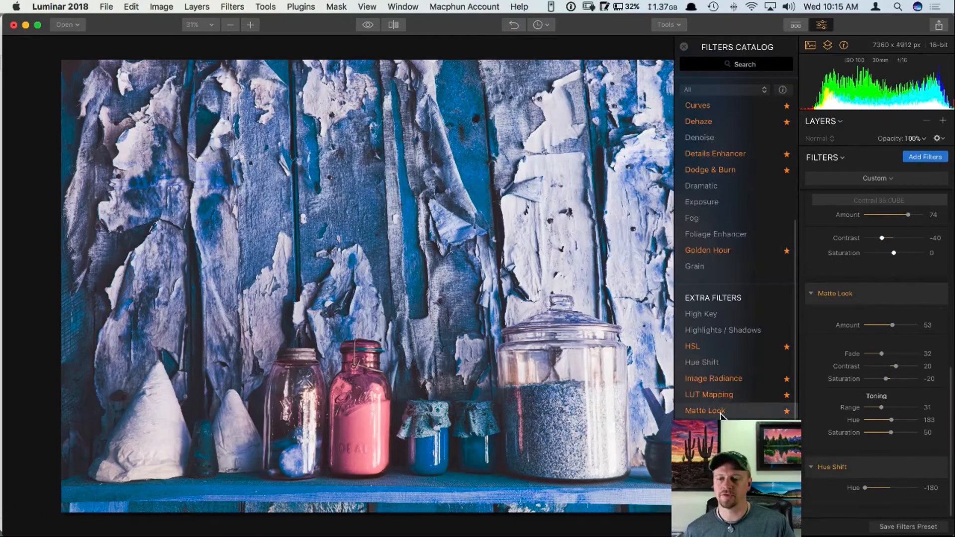
scroll(736, 268, down, 5)
click(712, 506)
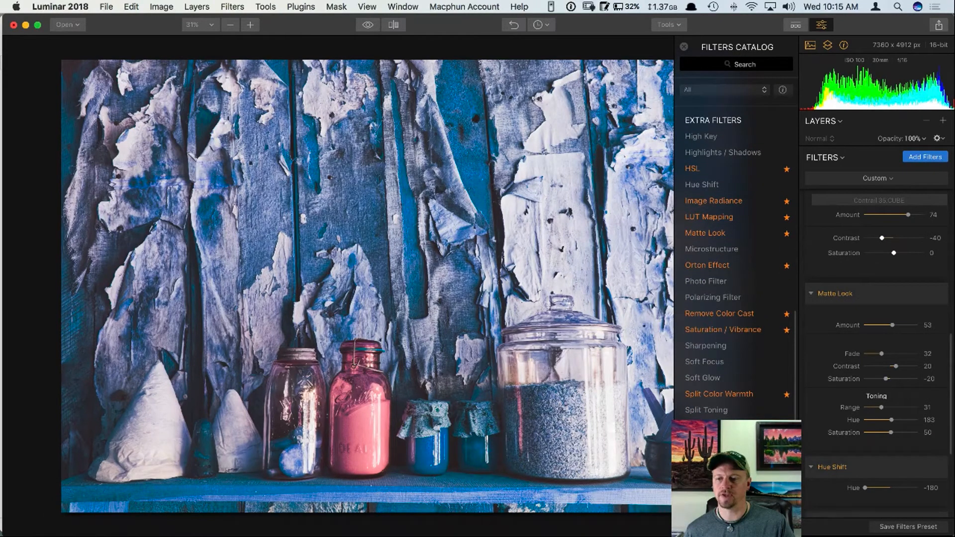
click(685, 47)
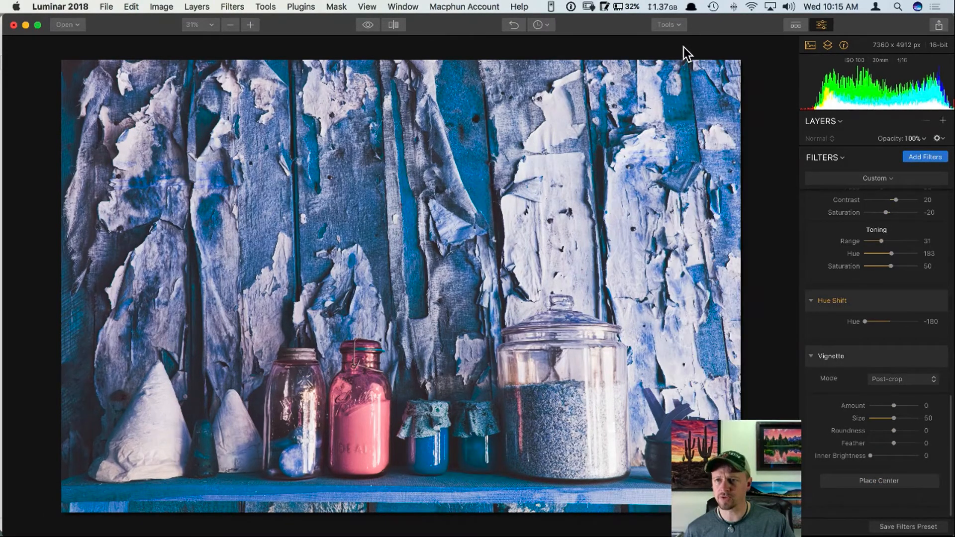
click(878, 406)
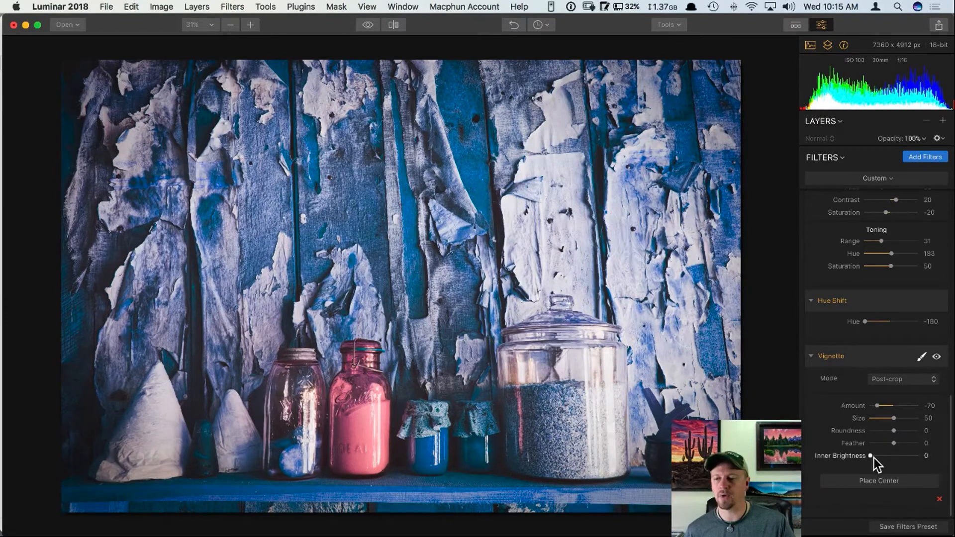
drag(870, 456, 882, 455)
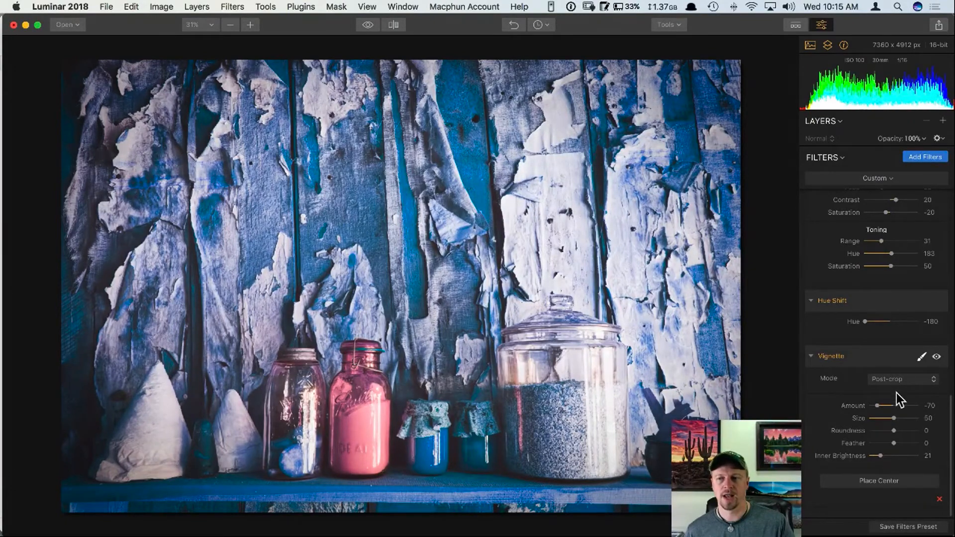
Step: Review the settings of all applied filters, from RAW Develop through LUT Mapping, Matte Look and Hue Shift to Vignette
scroll(885, 238, up, 5)
scroll(888, 247, down, 4)
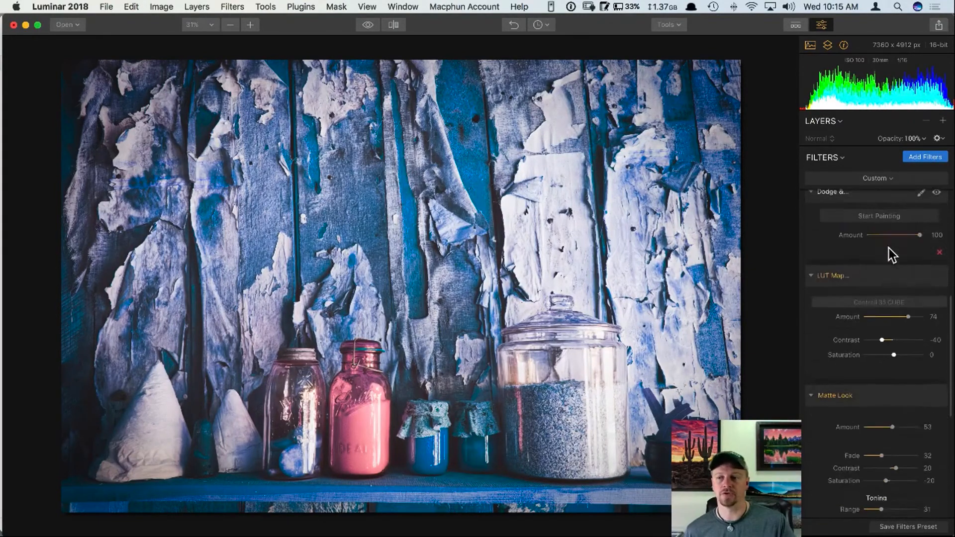
scroll(868, 428, up, 8)
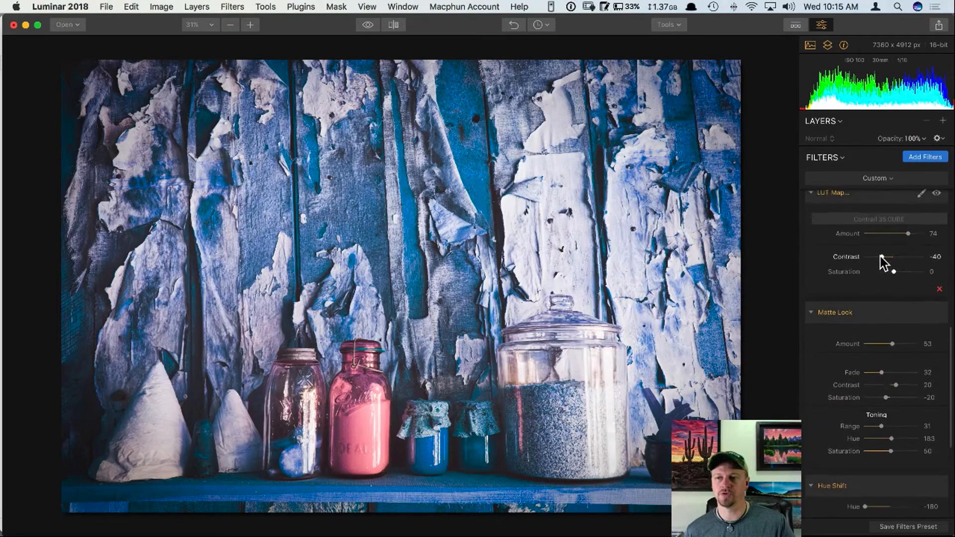
scroll(881, 244, up, 15)
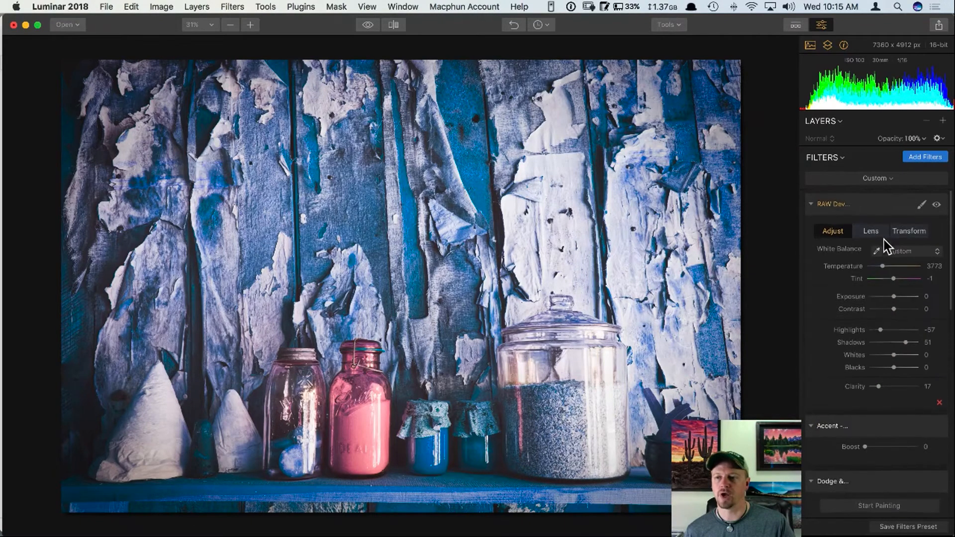
scroll(879, 279, down, 10)
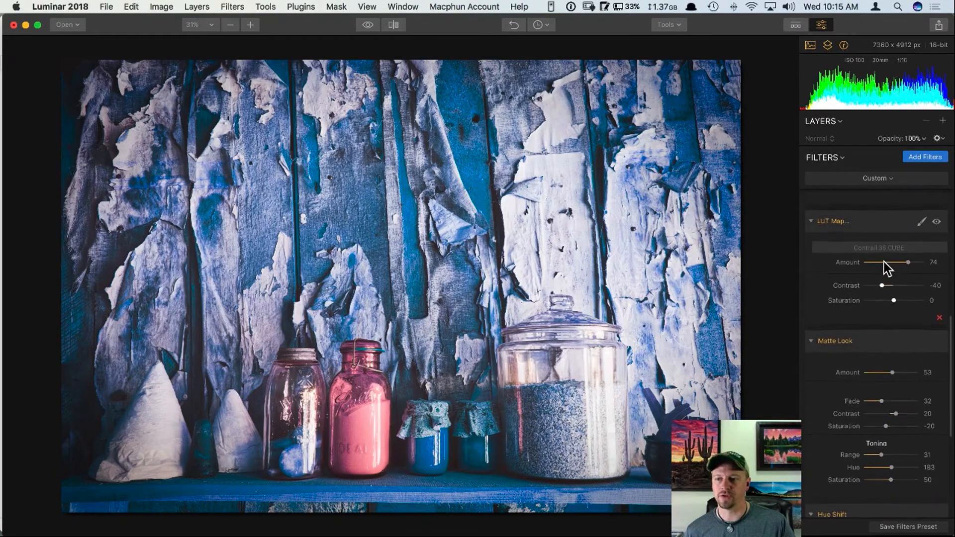
scroll(880, 299, down, 7)
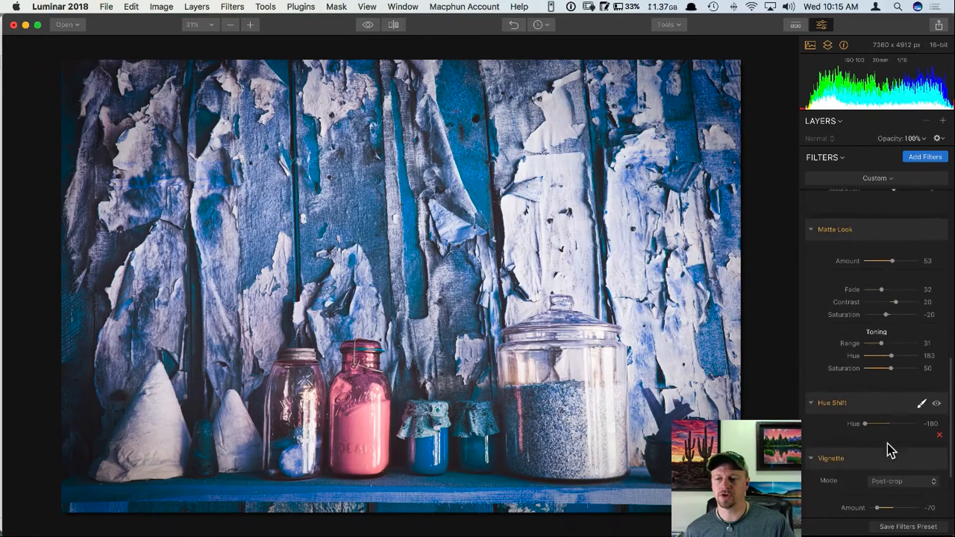
scroll(887, 460, down, 1)
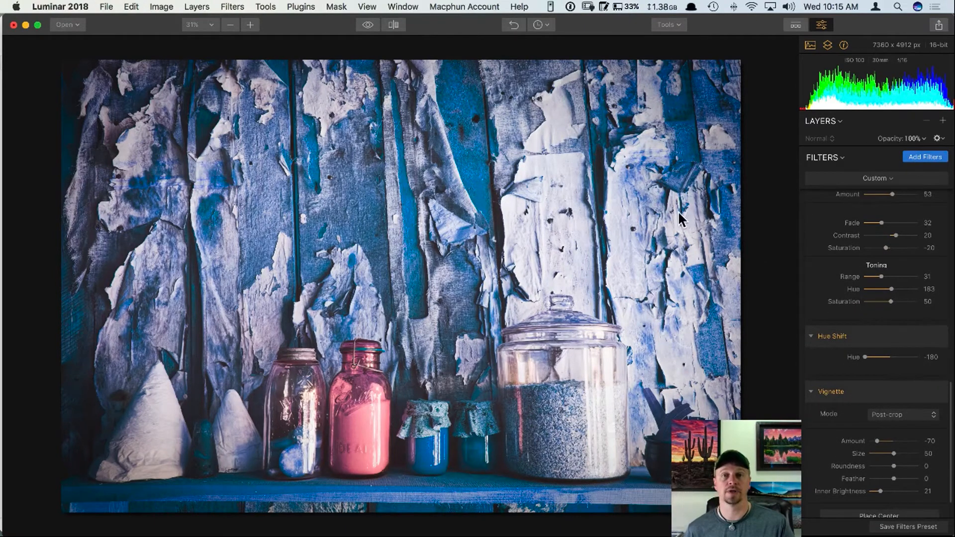
Step: Compare the edited jars photo with the original, first in a split before/after view and again as a full-image preview
click(393, 25)
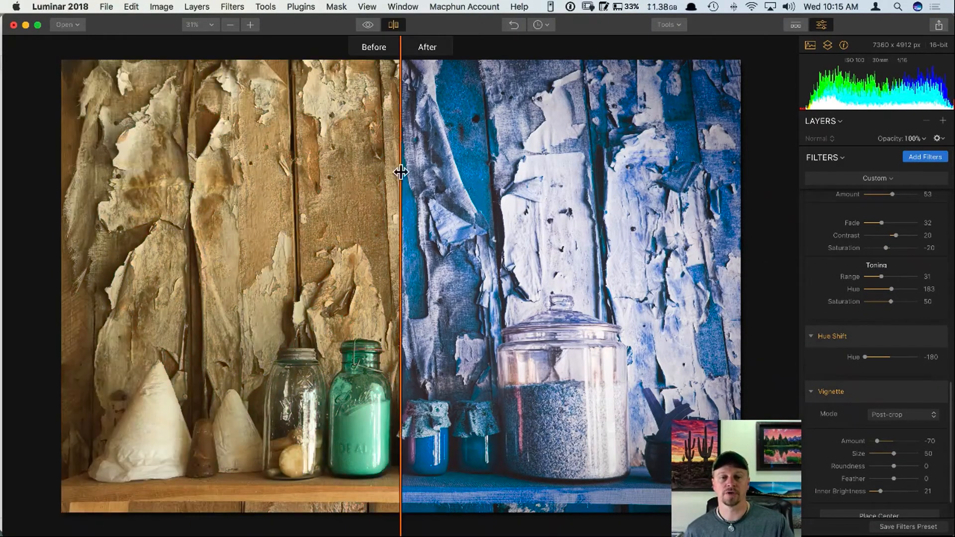
mouse_move(397, 247)
mouse_down()
mouse_move(721, 266)
mouse_move(553, 250)
mouse_move(162, 252)
mouse_move(412, 258)
mouse_up()
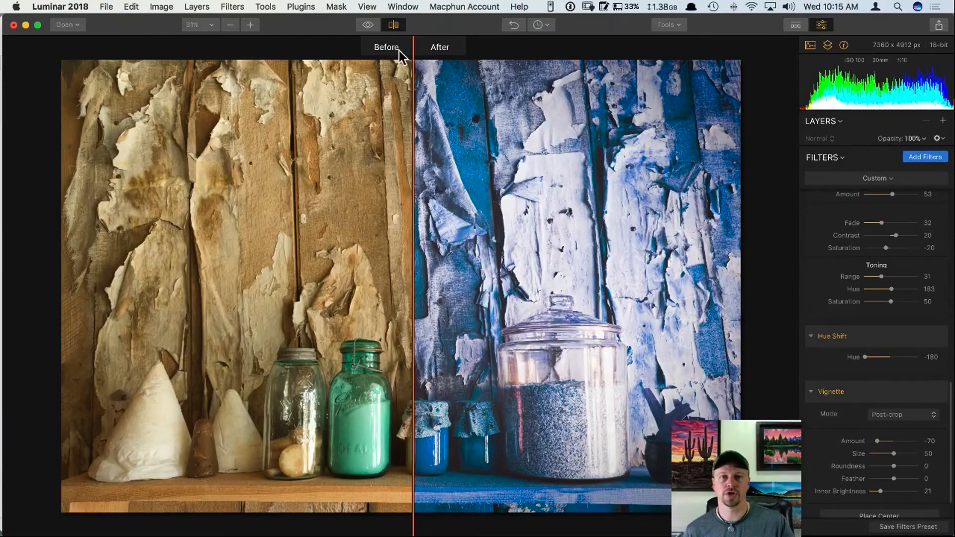
click(391, 25)
click(368, 24)
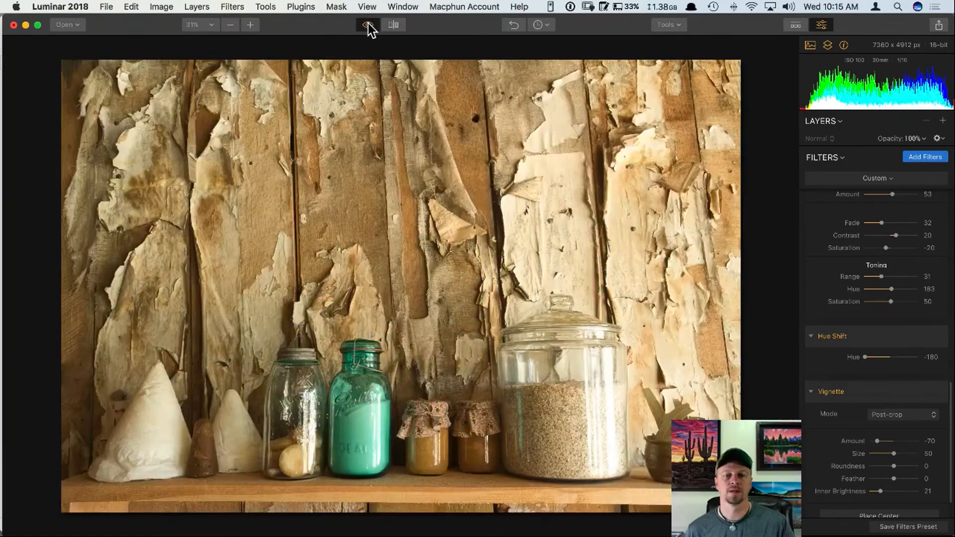
click(368, 24)
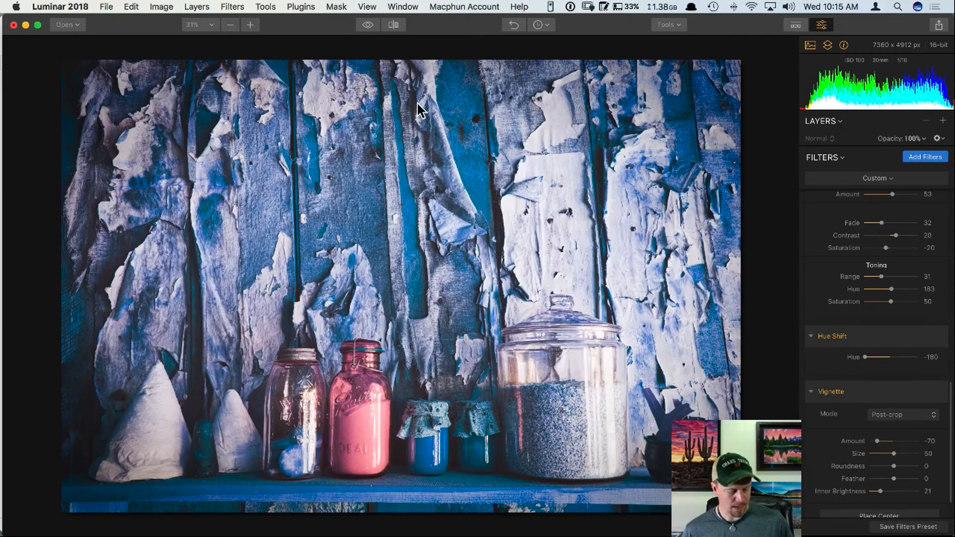
Step: Close the jars photo without saving its changes and open the recent RAW photo 7-24-17_0479.ARW from the Aurora Luminar folder
key(super+w)
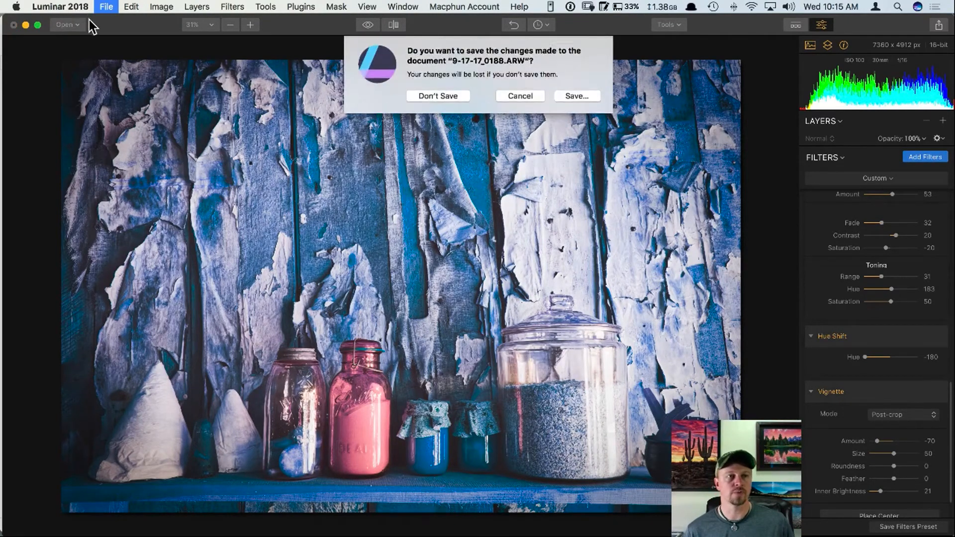
click(440, 95)
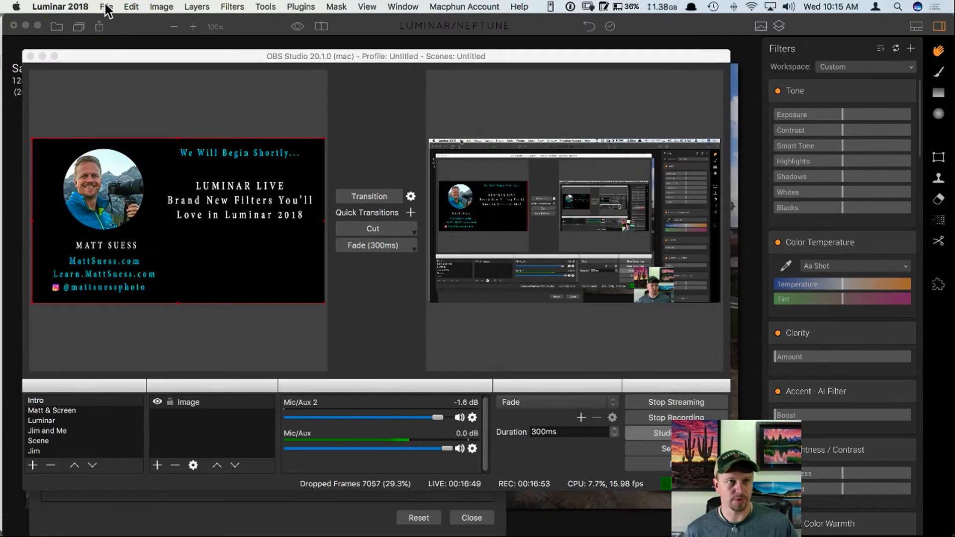
click(104, 7)
mouse_move(124, 31)
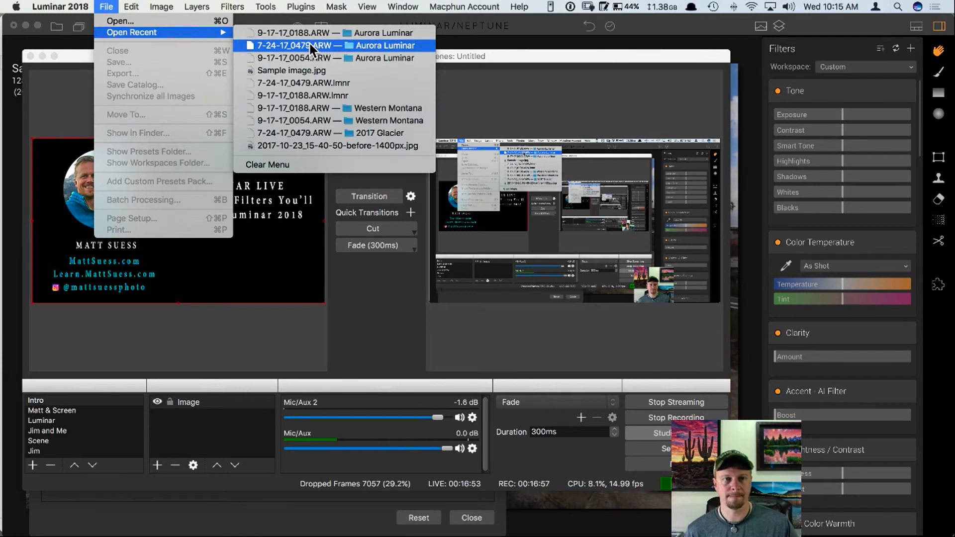
click(309, 43)
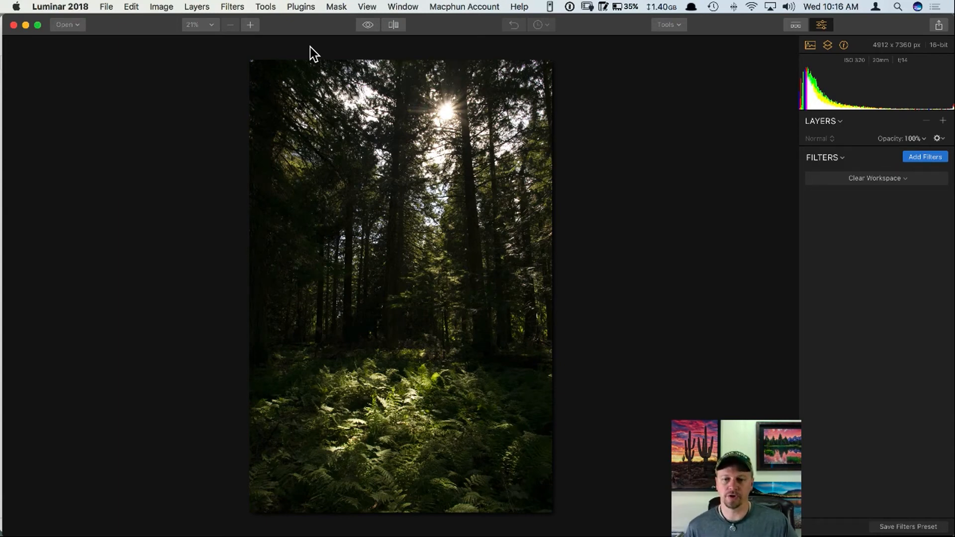
Step: Load the custom New Filters Demo 1 workspace and show the RAW Develop filter's mask options
click(888, 178)
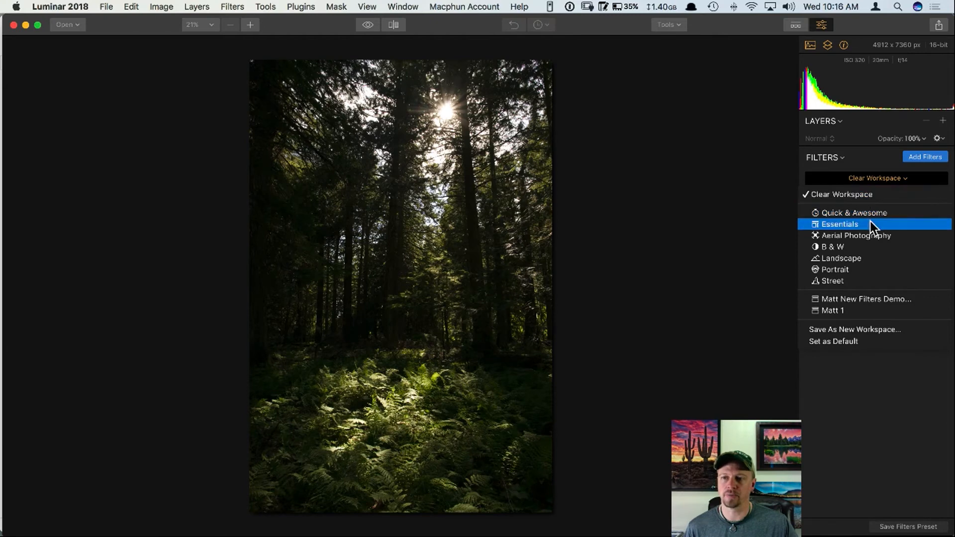
click(852, 297)
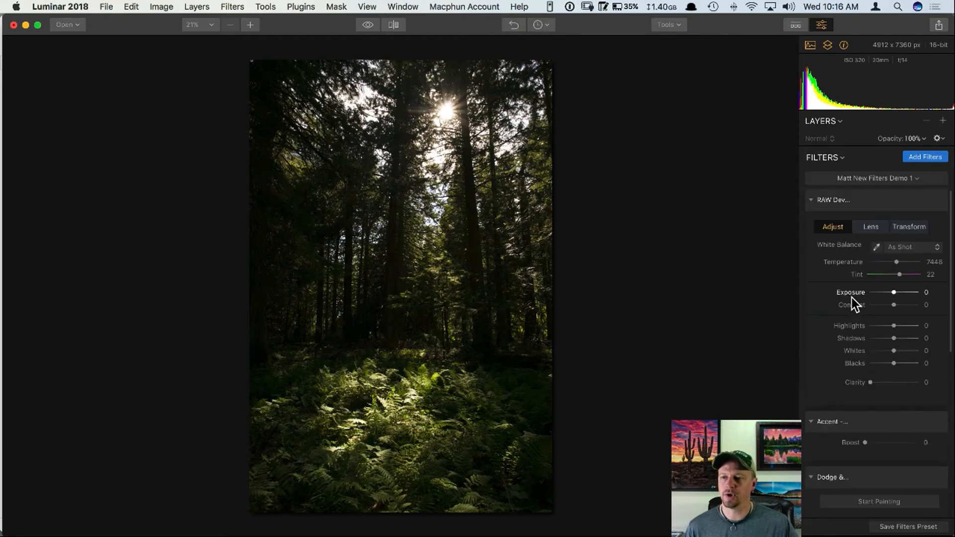
right_click(838, 201)
mouse_move(837, 201)
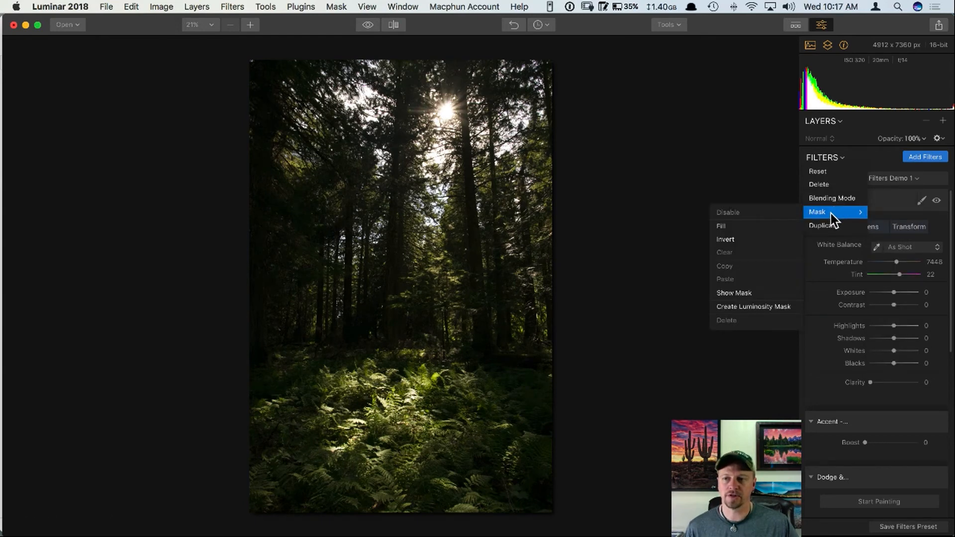
click(776, 305)
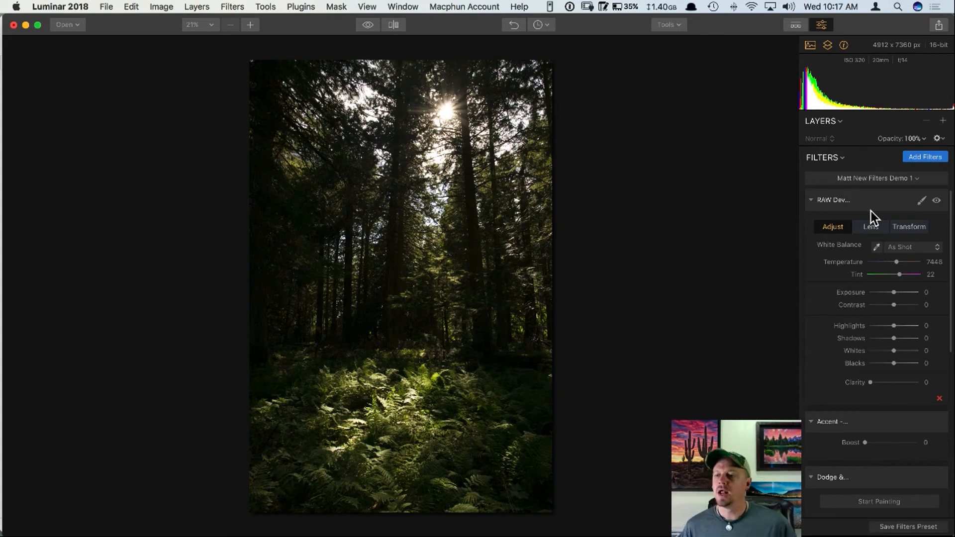
Step: In RAW Develop, set Temperature to 5614, Tint to 25, Highlights to -21 and Shadows to 35
click(889, 262)
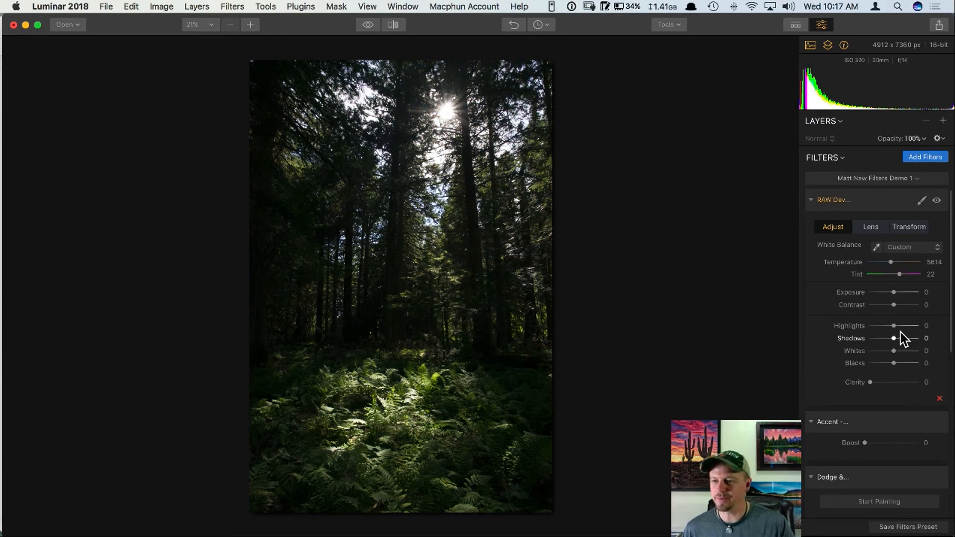
click(889, 326)
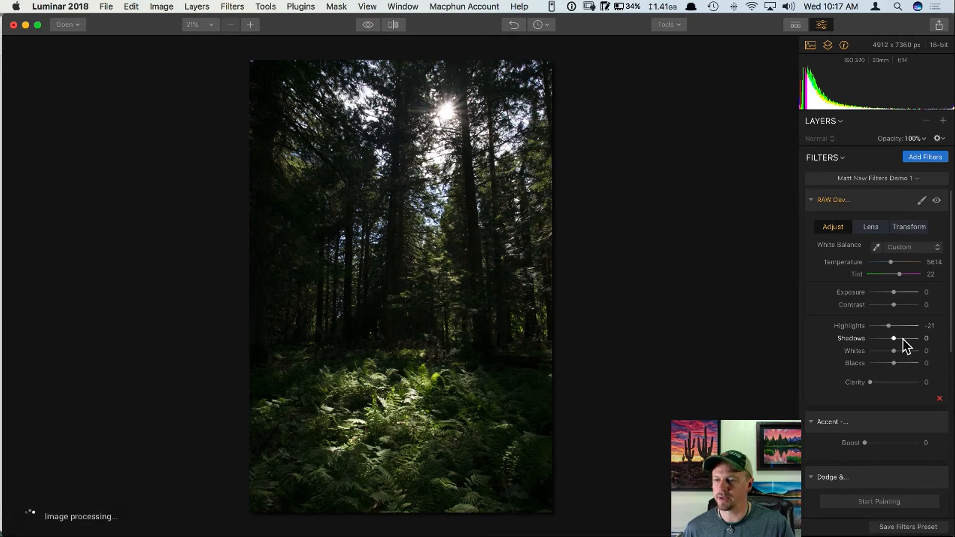
click(906, 338)
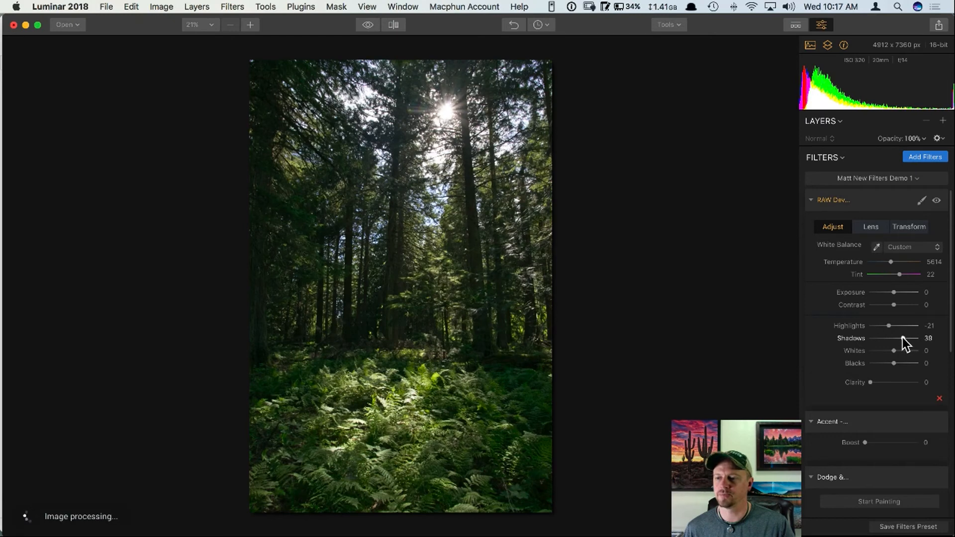
click(901, 338)
click(902, 338)
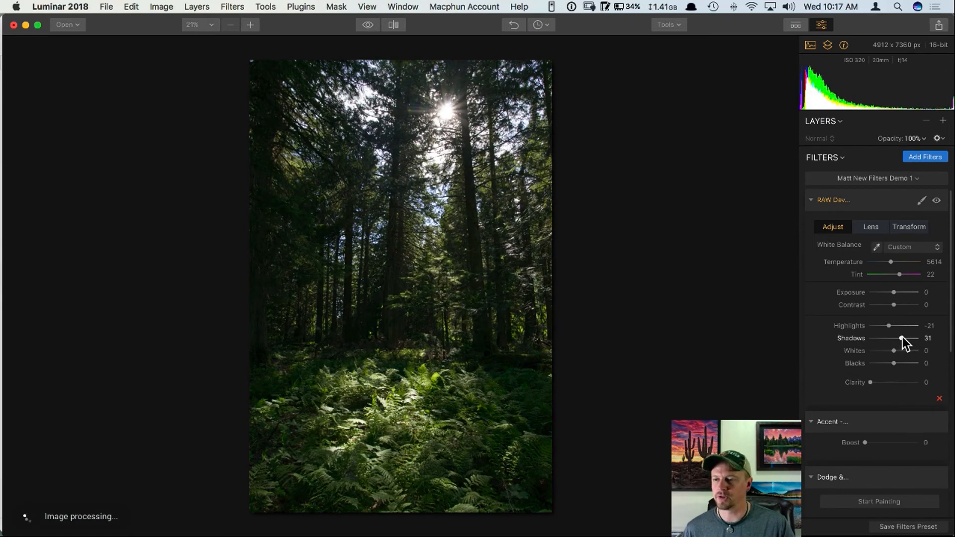
click(900, 275)
click(901, 275)
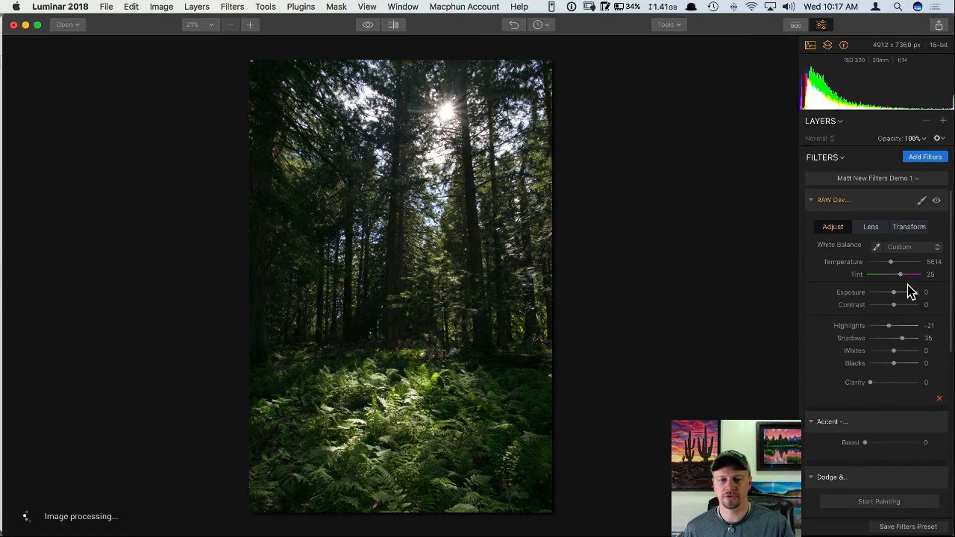
Step: Add the Sun Rays filter to the forest photo and close the filters catalog
scroll(894, 297, down, 3)
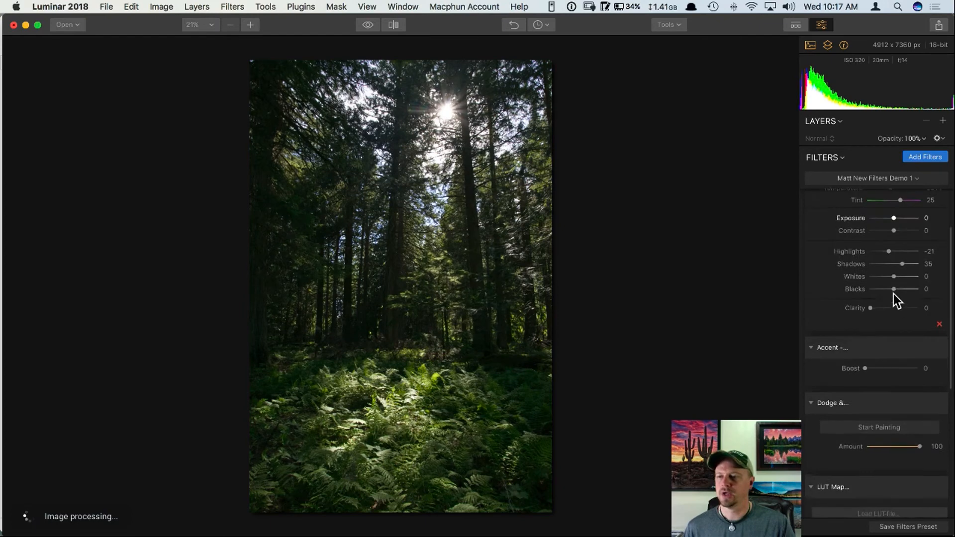
click(923, 158)
scroll(735, 374, down, 2)
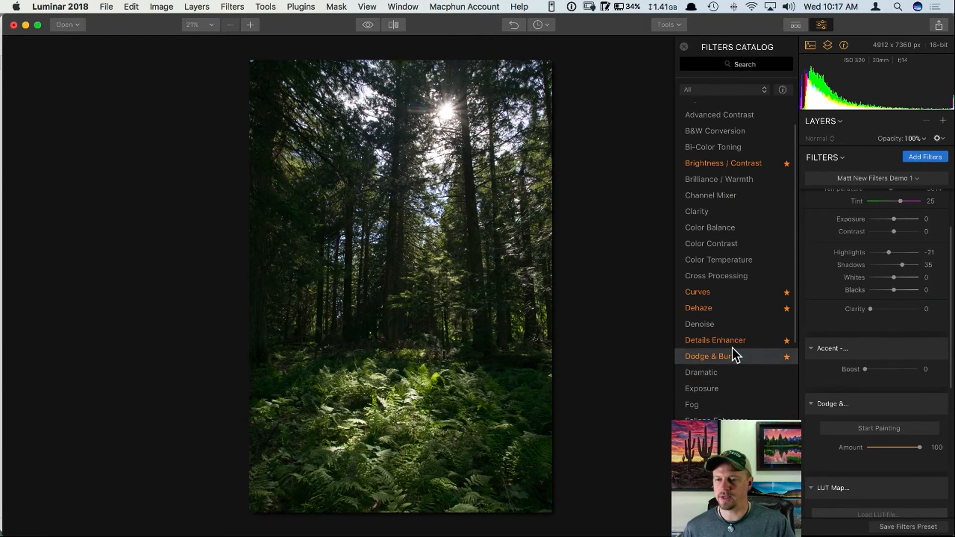
scroll(735, 383, down, 5)
scroll(736, 298, down, 2)
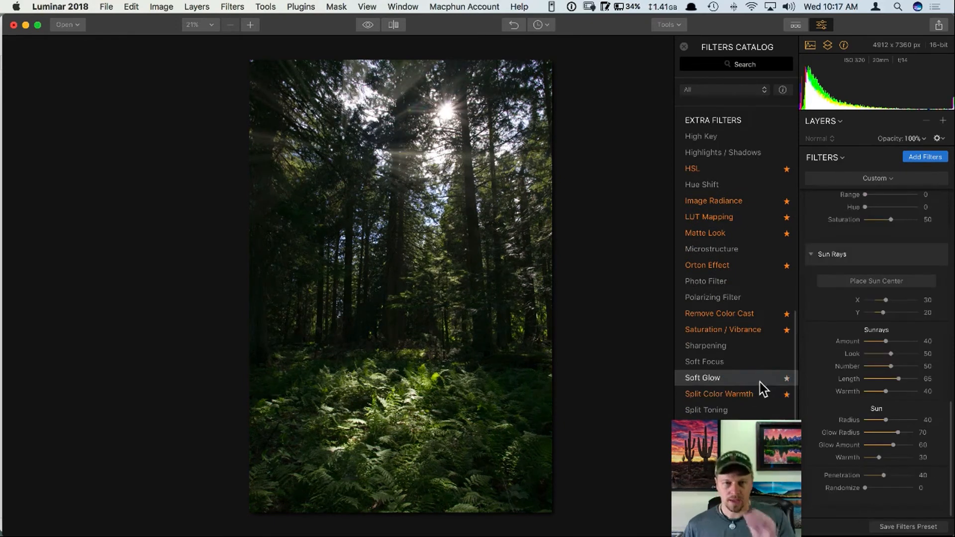
click(686, 46)
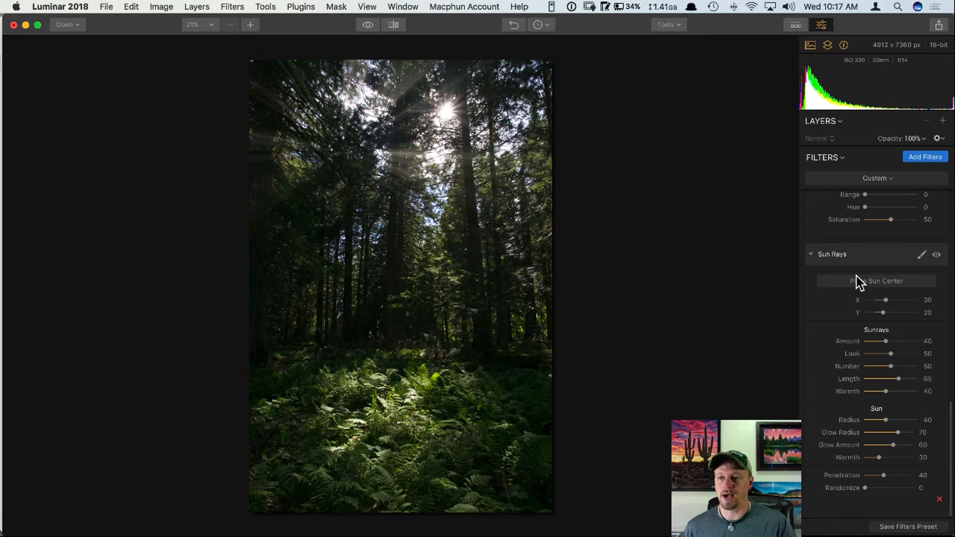
Step: Try the sun center at several spots among the trees and place it over the real sun at X 64, Y 11
click(872, 282)
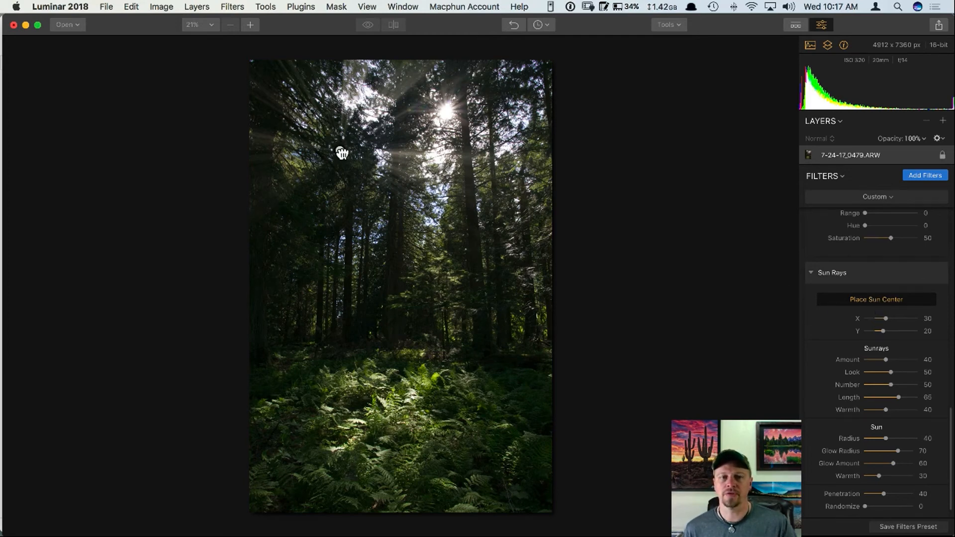
drag(342, 153, 310, 180)
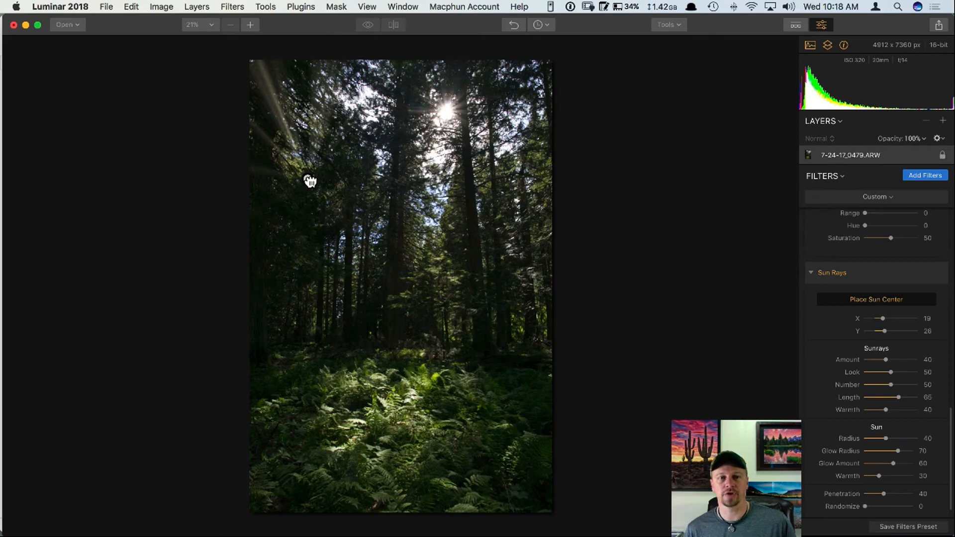
drag(310, 182, 342, 238)
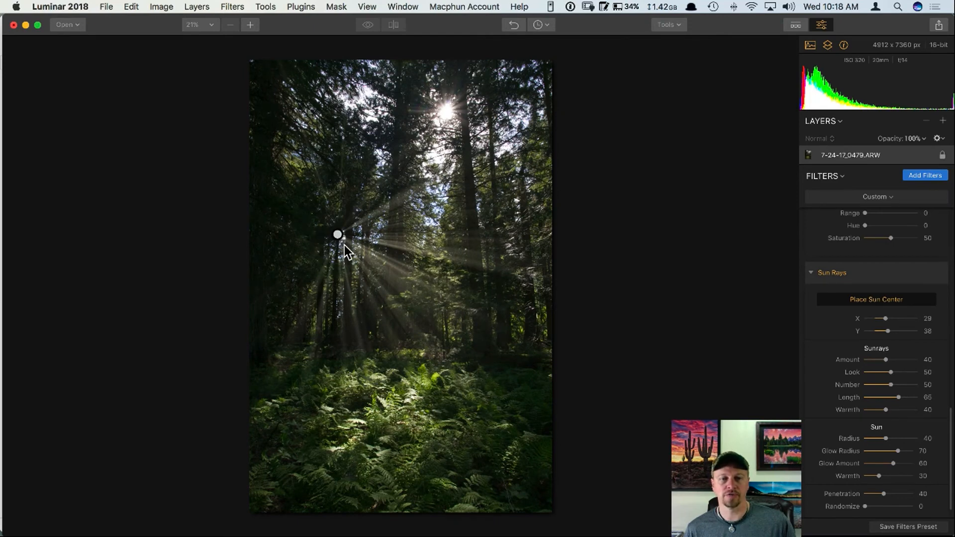
drag(338, 234, 386, 305)
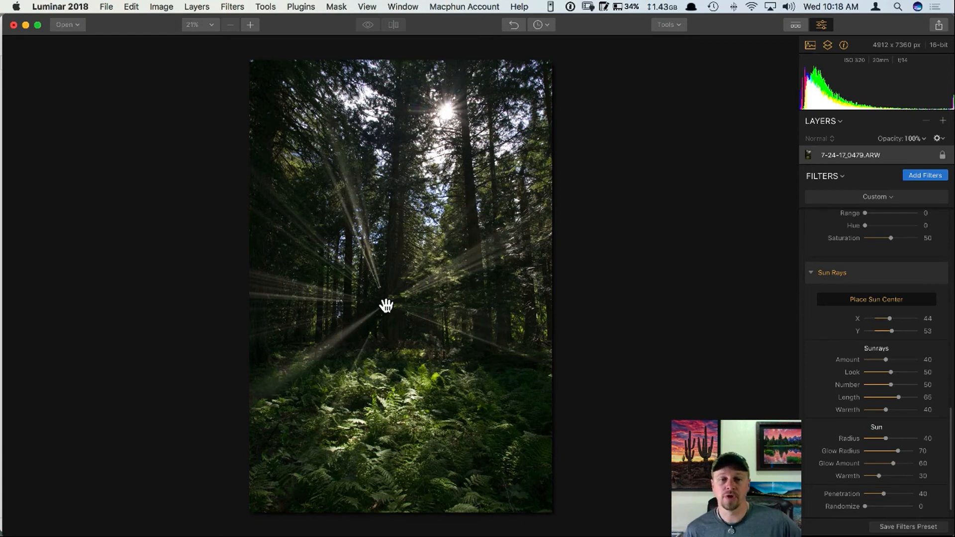
drag(386, 305, 446, 111)
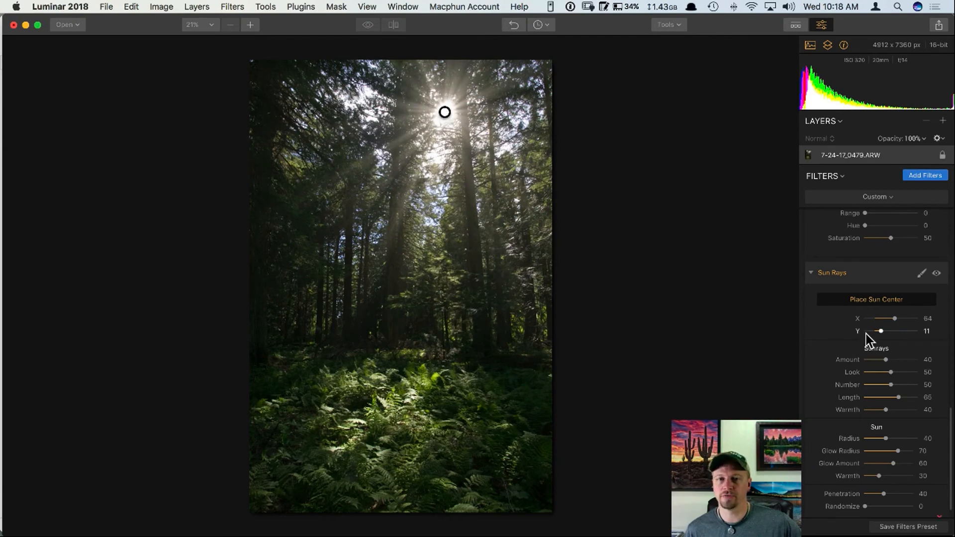
click(886, 301)
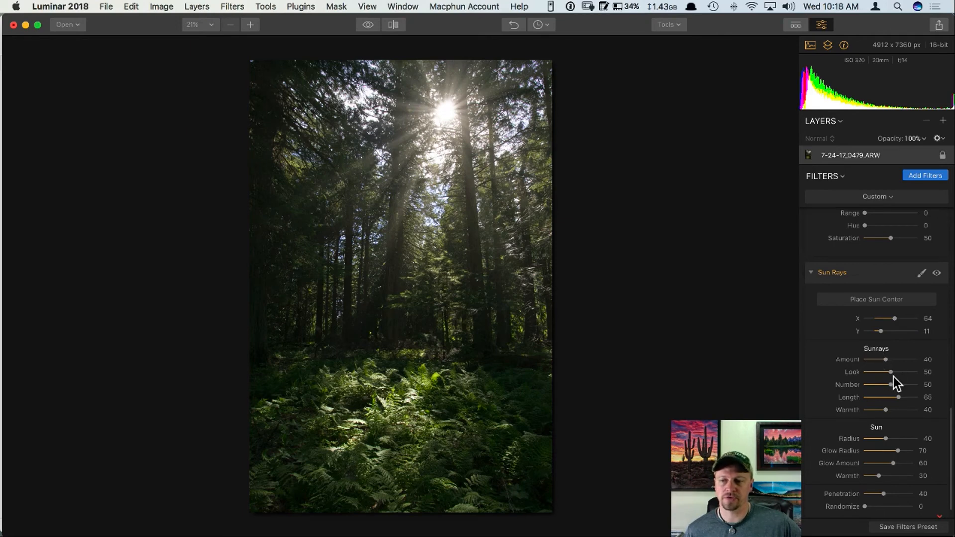
Step: Set Sun Rays Amount 63, Look 24, Number 56, Warmth 63, Radius 38, Glow Radius 71, Glow Amount 58, sun Warmth 35, Penetration 57 and Randomize 33
mouse_move(886, 360)
mouse_down()
mouse_move(906, 355)
mouse_move(882, 357)
mouse_move(900, 357)
mouse_move(877, 372)
mouse_up()
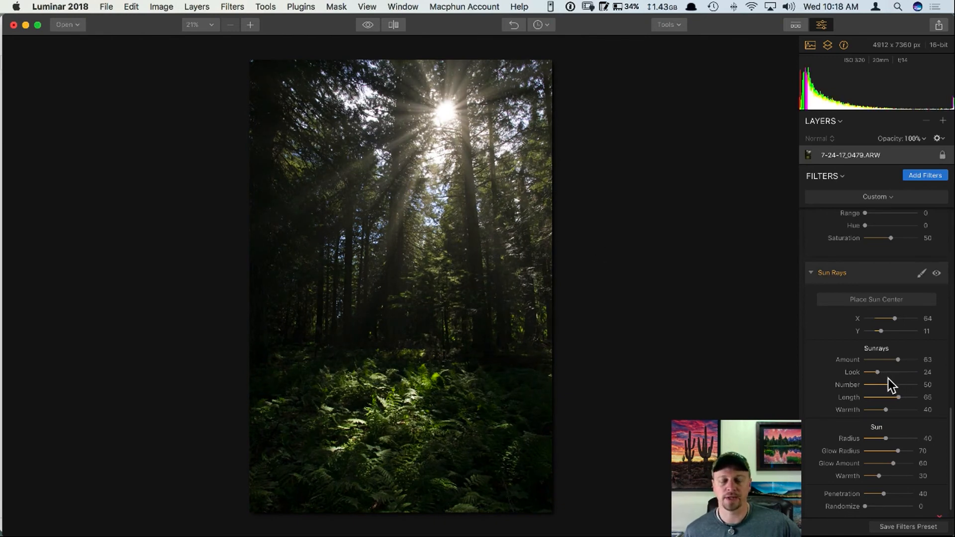
drag(893, 386, 893, 408)
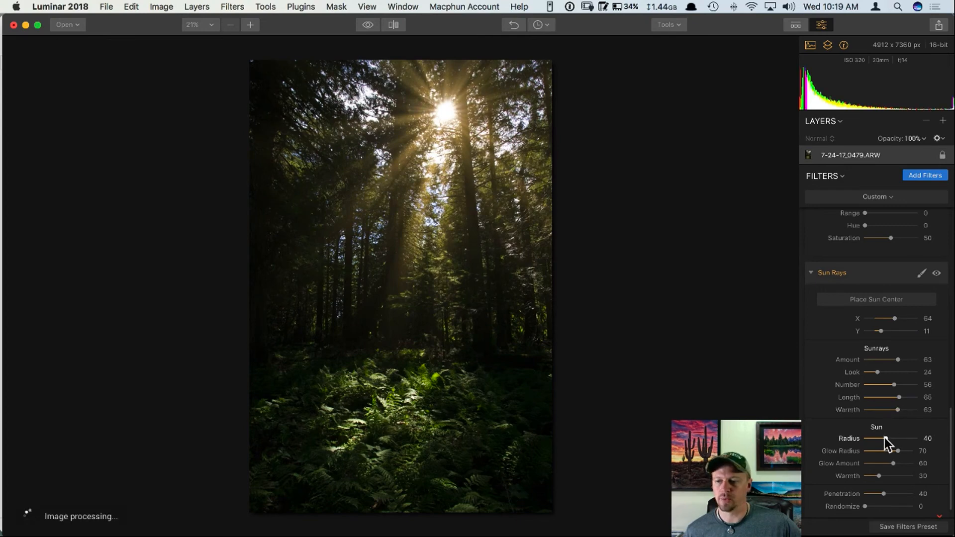
drag(887, 438, 880, 505)
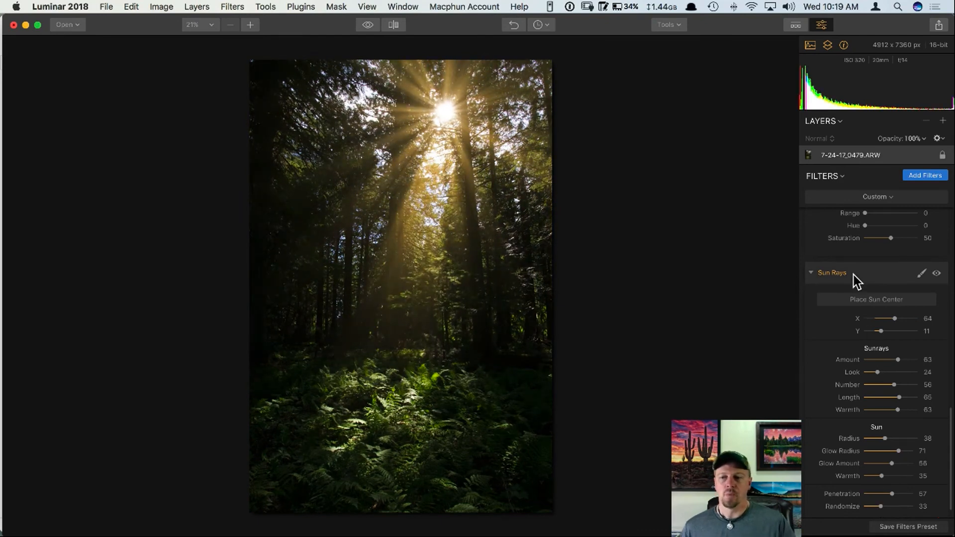
Step: Start Dodge & Burn painting and lighten the sunlit ferns with a size 48 brush at 8% strength
scroll(885, 252, up, 10)
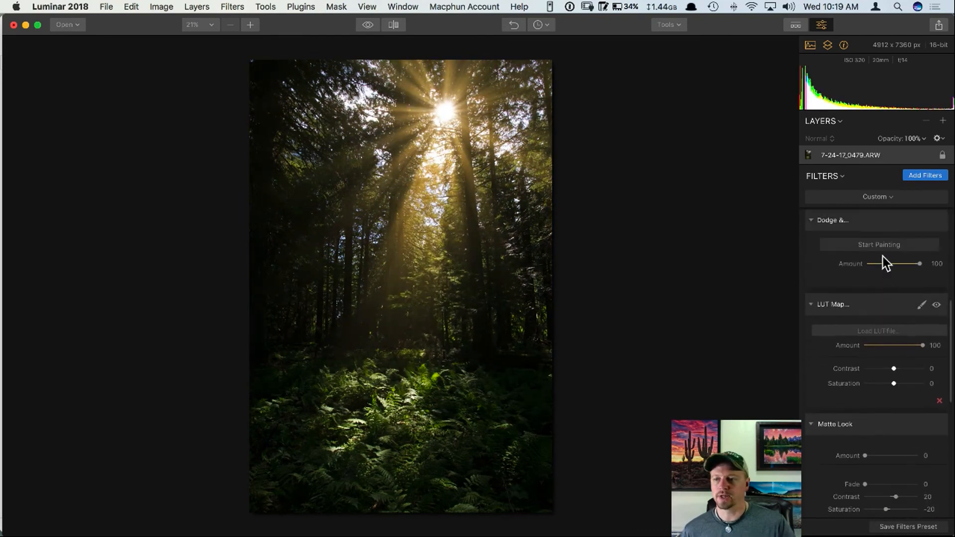
scroll(880, 279, up, 10)
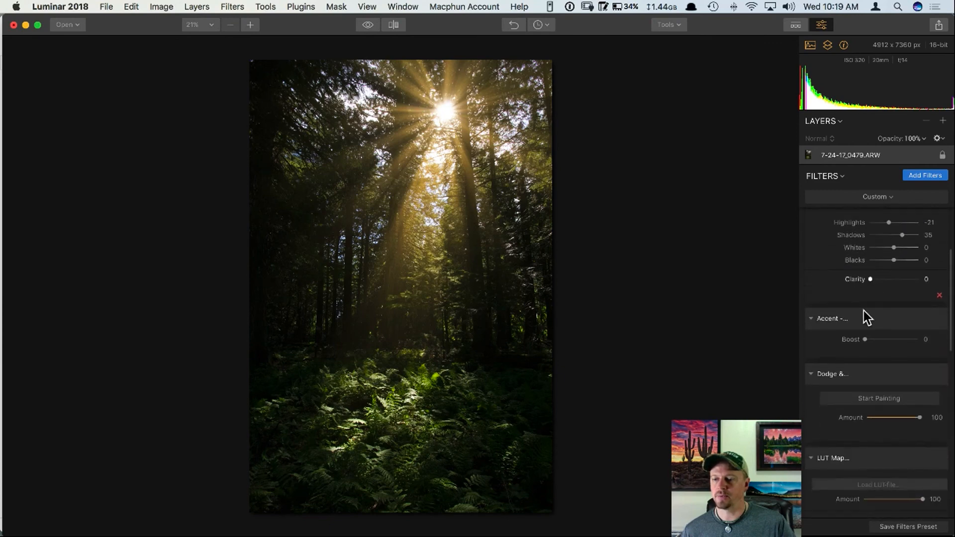
scroll(864, 318, down, 1)
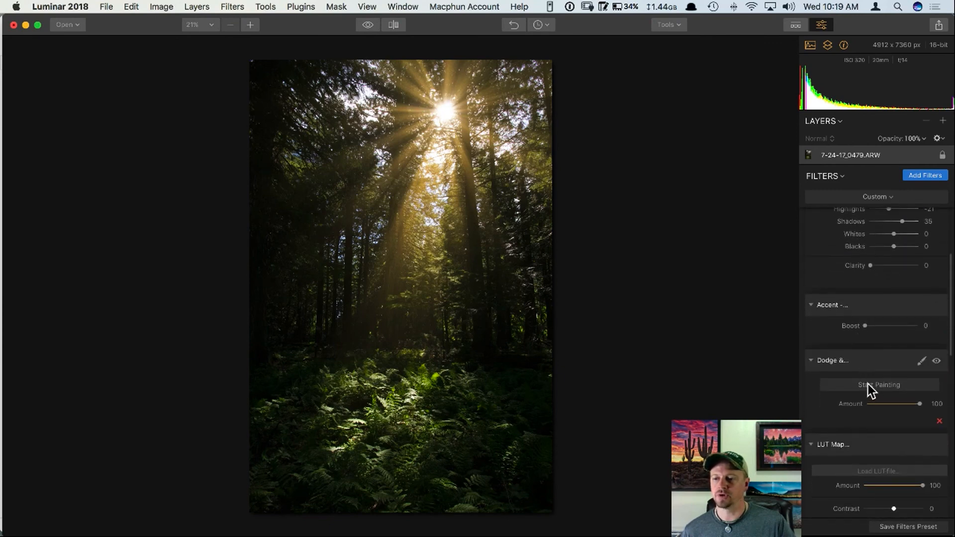
click(868, 386)
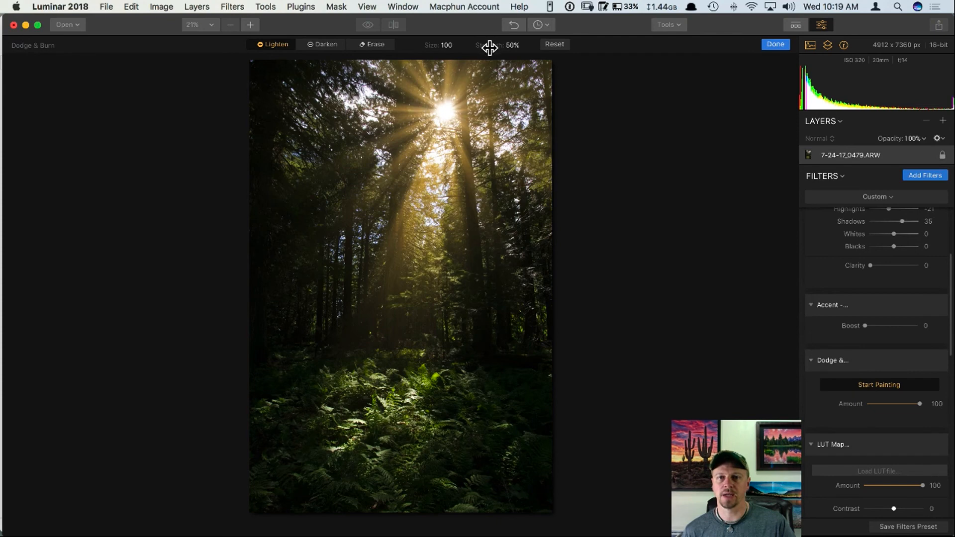
drag(491, 45, 468, 46)
click(334, 45)
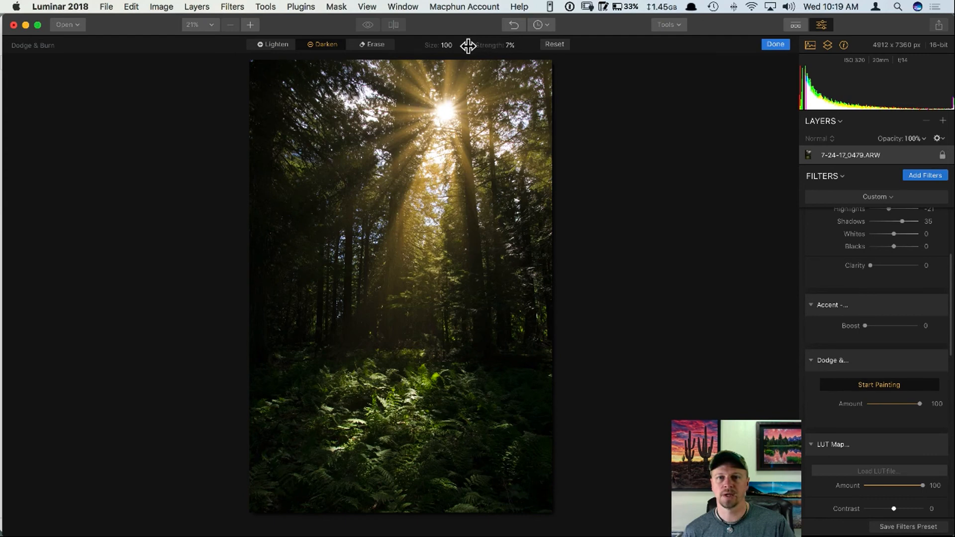
click(271, 45)
drag(444, 47, 421, 44)
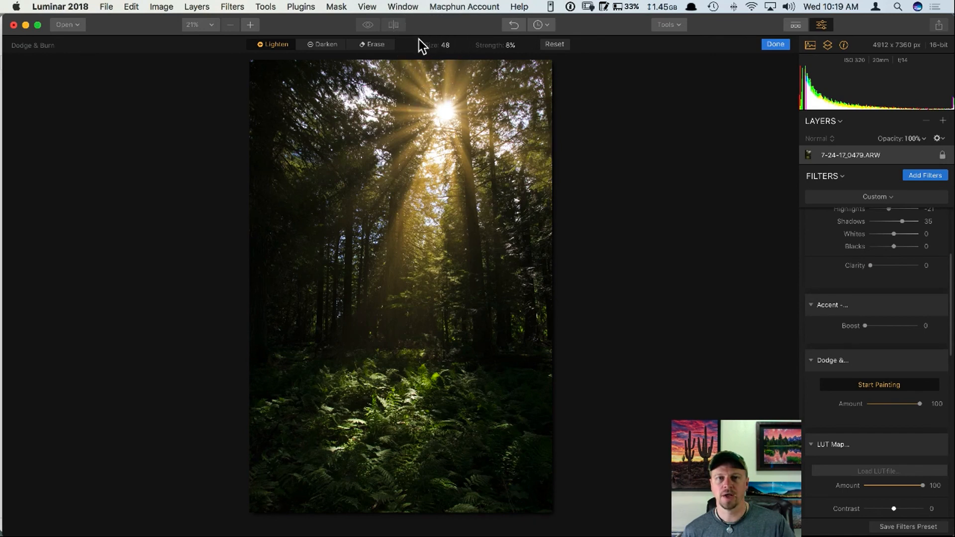
mouse_move(399, 401)
mouse_down()
mouse_move(419, 404)
mouse_move(367, 429)
mouse_move(372, 407)
mouse_move(423, 390)
mouse_move(399, 447)
mouse_move(417, 406)
mouse_move(402, 391)
mouse_move(357, 457)
mouse_move(373, 402)
mouse_move(455, 395)
mouse_move(442, 416)
mouse_move(350, 421)
mouse_move(343, 394)
mouse_move(398, 388)
mouse_move(439, 419)
mouse_move(384, 427)
mouse_move(357, 390)
mouse_move(440, 398)
mouse_move(427, 430)
mouse_move(341, 404)
mouse_move(450, 382)
mouse_move(448, 446)
mouse_move(349, 392)
mouse_move(401, 440)
mouse_move(452, 420)
mouse_up()
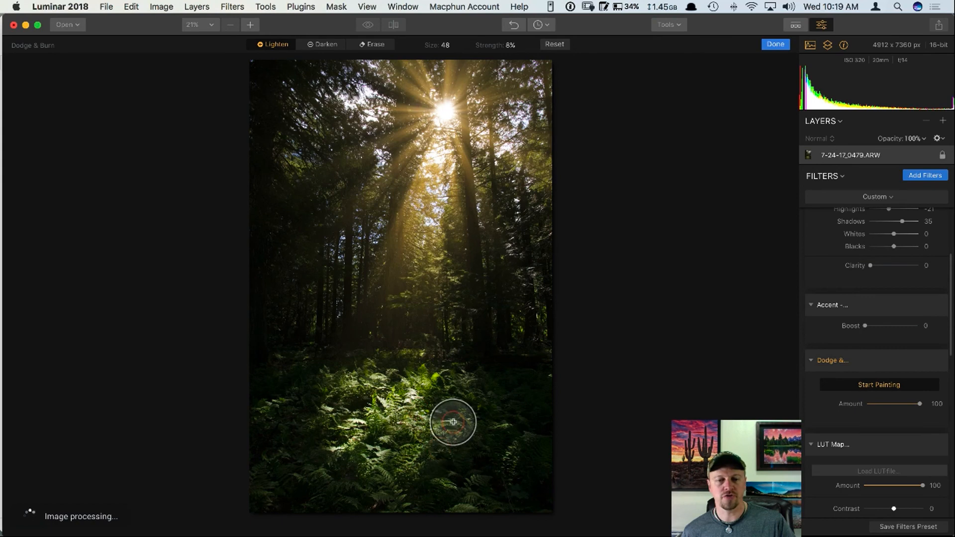
Step: Darken the outer edges of the forest photo with a size 82 brush at 8% strength
click(320, 45)
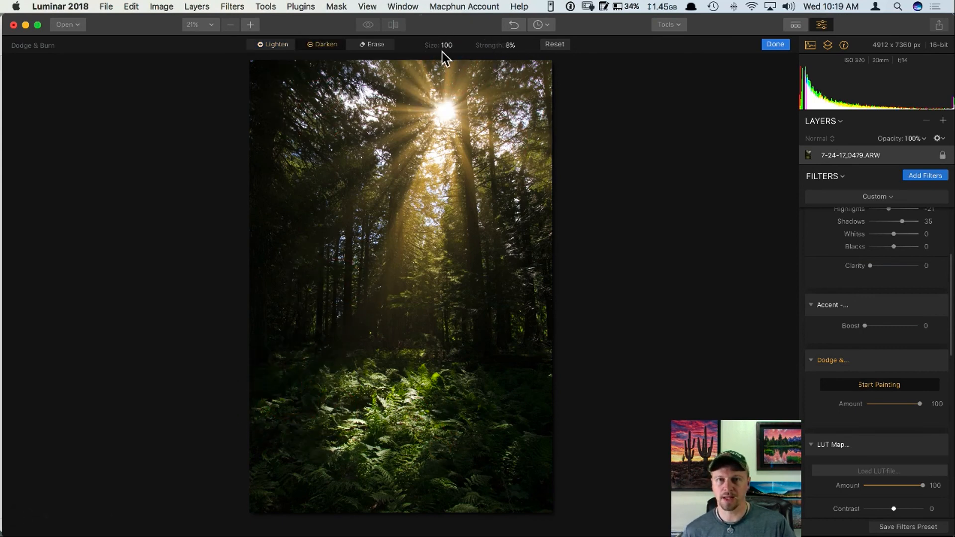
drag(433, 44, 427, 44)
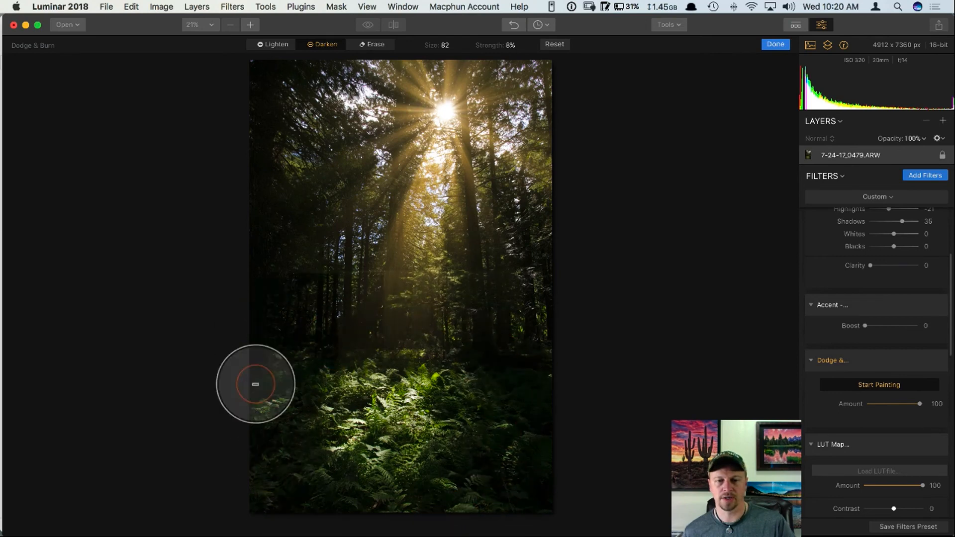
mouse_move(488, 526)
mouse_down()
mouse_move(547, 398)
mouse_move(276, 356)
mouse_move(288, 72)
mouse_up()
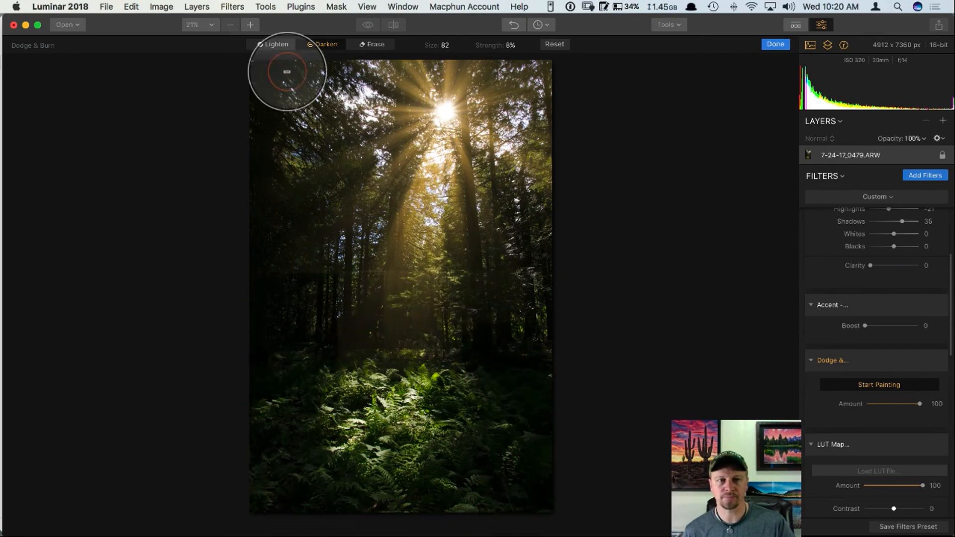
Step: Lighten the sunlit ferns again with the size 48 brush and finish painting with the Dodge & Burn Amount at 100
click(274, 44)
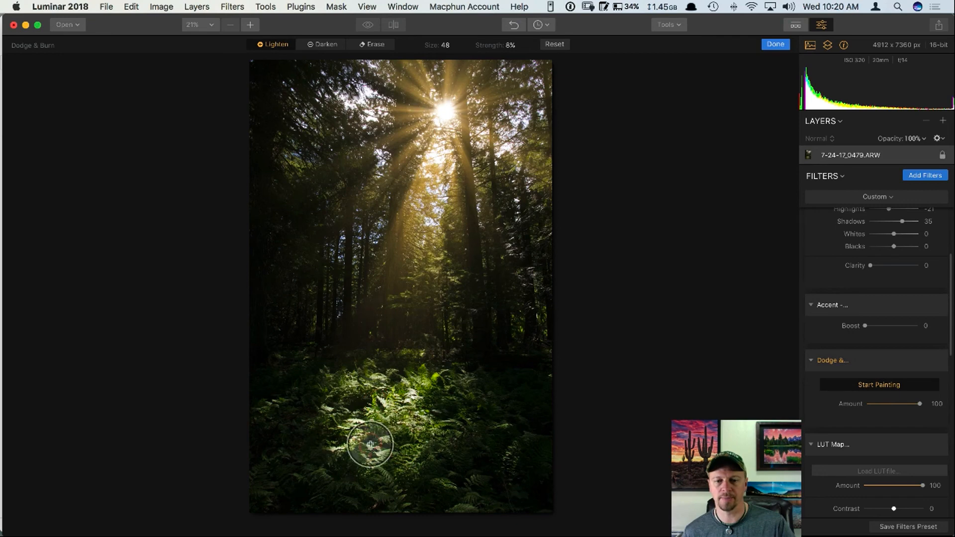
mouse_move(381, 395)
mouse_down()
mouse_move(373, 425)
mouse_move(405, 438)
mouse_move(398, 425)
mouse_up()
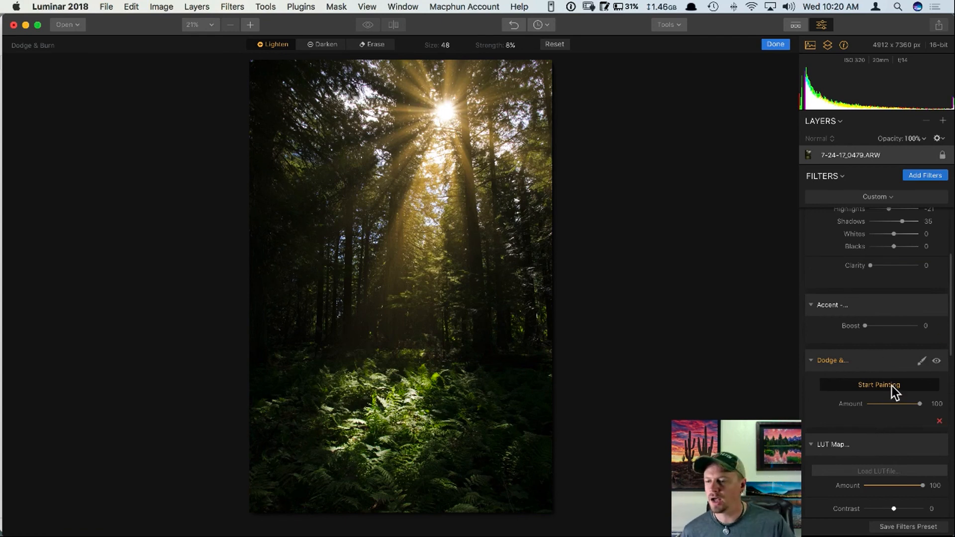
click(774, 45)
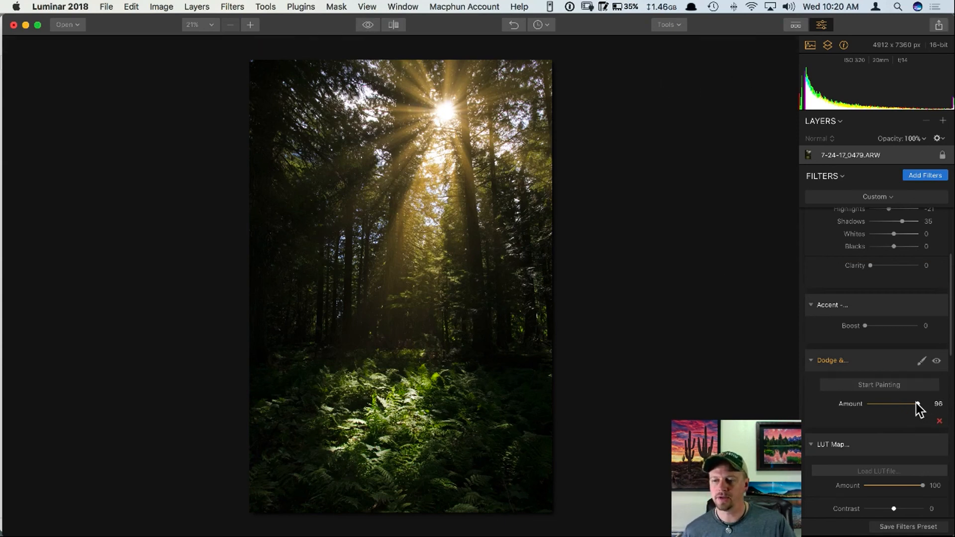
mouse_move(920, 403)
mouse_down()
mouse_move(862, 410)
mouse_move(930, 407)
mouse_up()
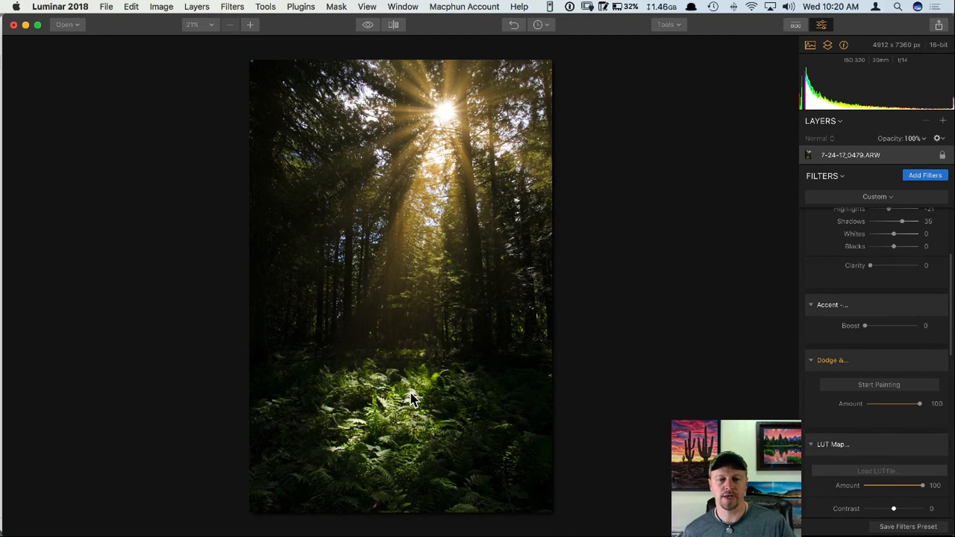